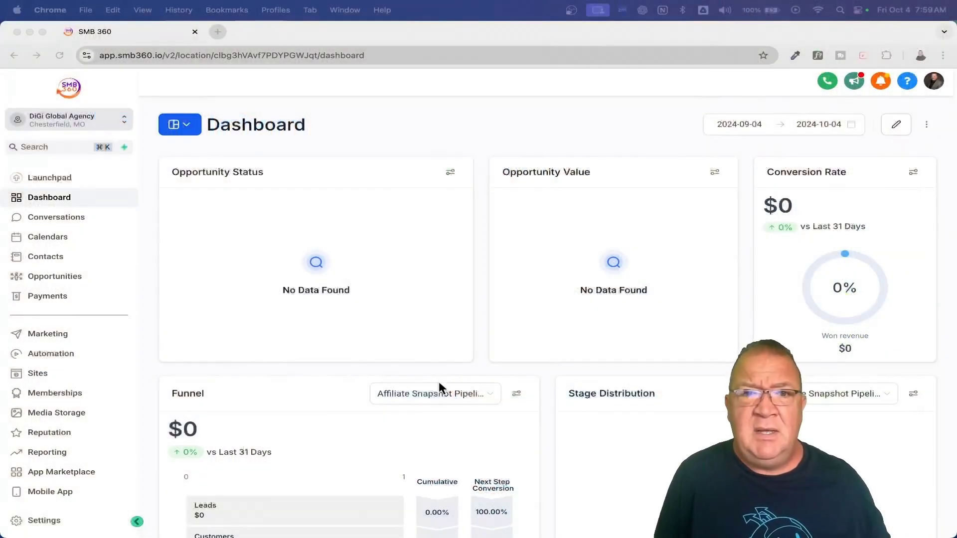
Open Automation's Workflow List, showing folders like Email Marketing Automation and Google Reviews
click(37, 354)
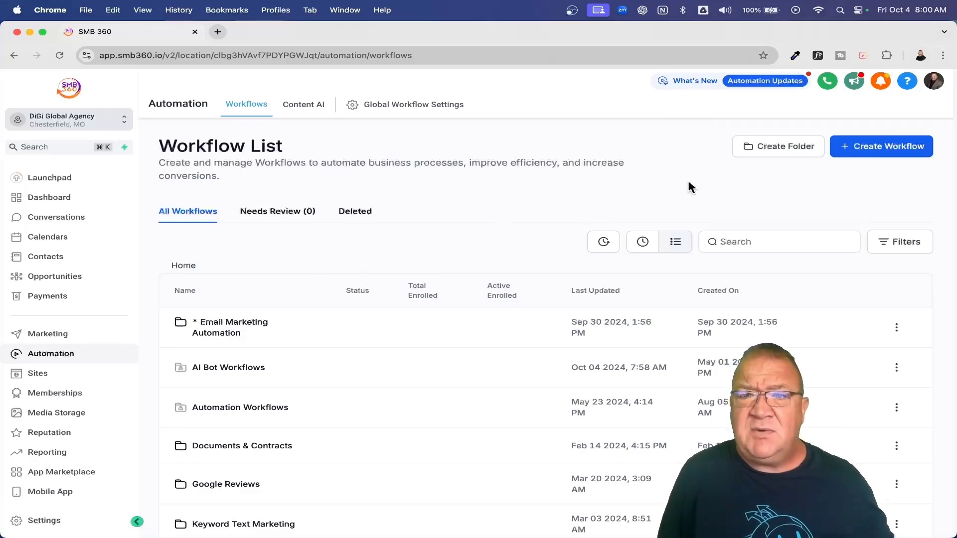
scroll(754, 148, up, 5)
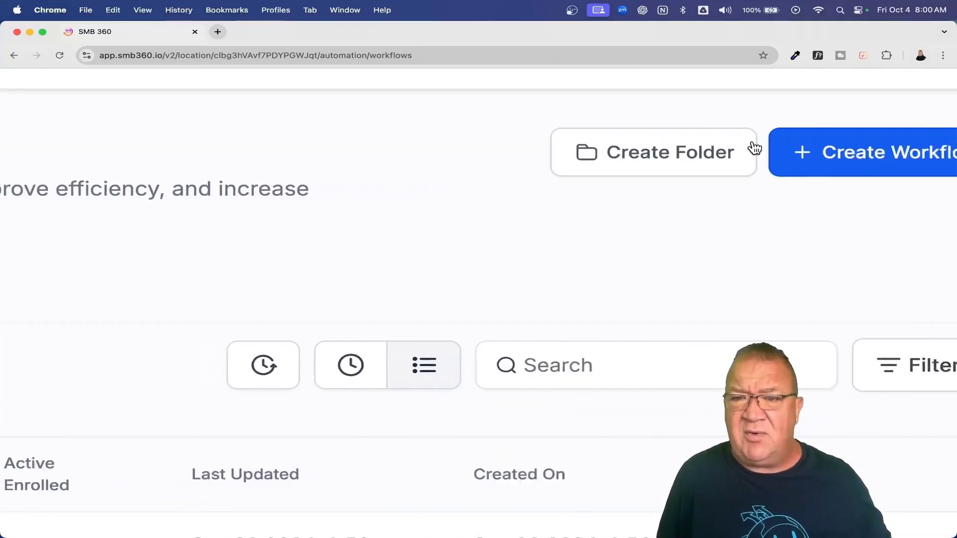
scroll(525, 221, down, 5)
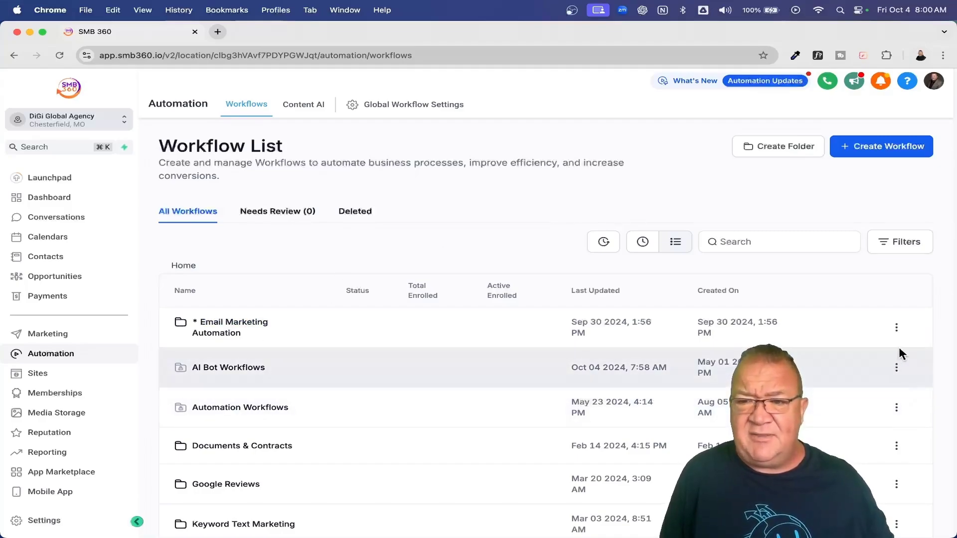
Open the options menu for the Email Marketing Automation folder
click(896, 329)
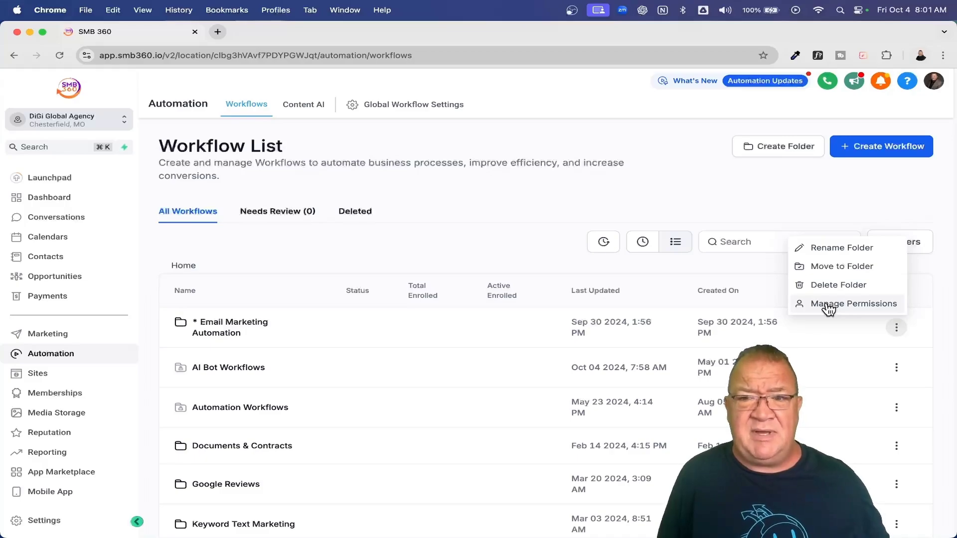
Set the Email Marketing Automation folder's permissions to Agency Admin only and update
click(828, 305)
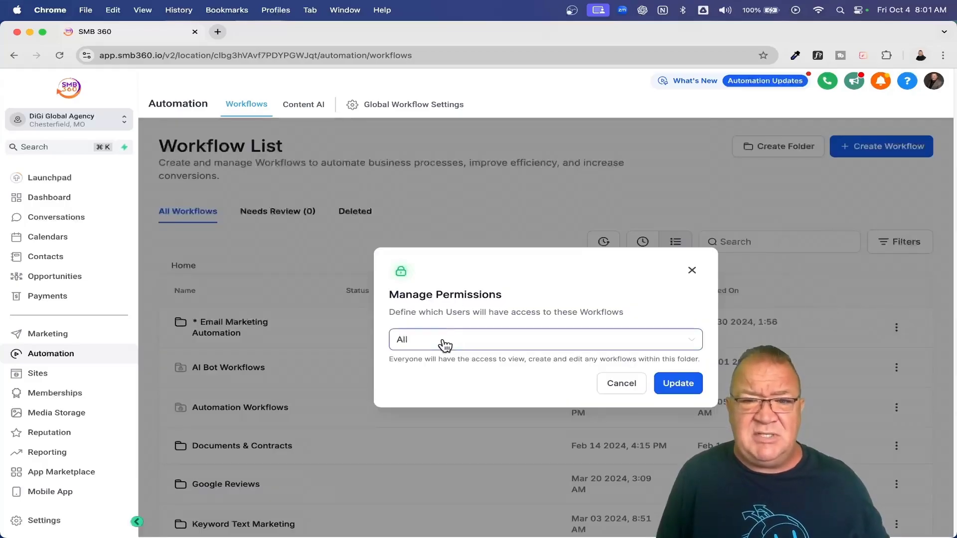
click(442, 345)
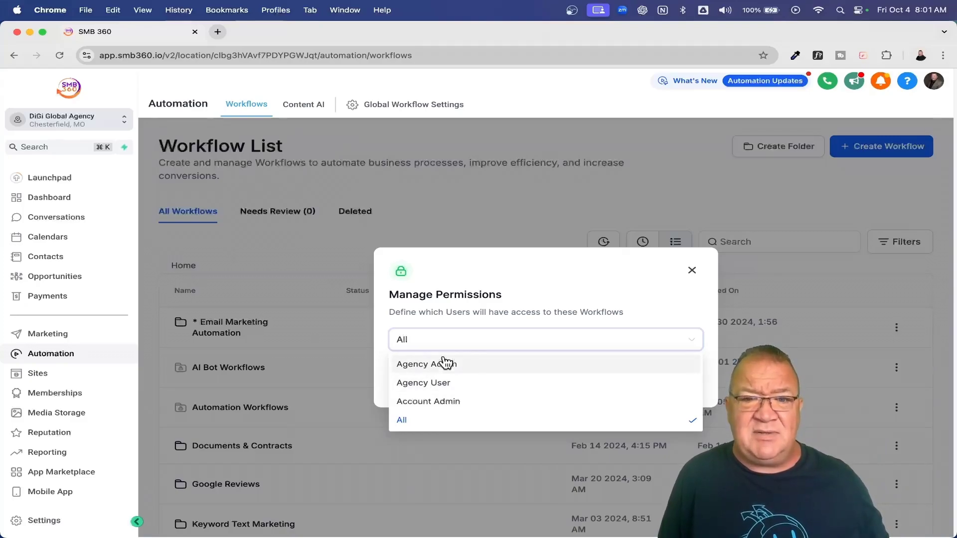
click(507, 309)
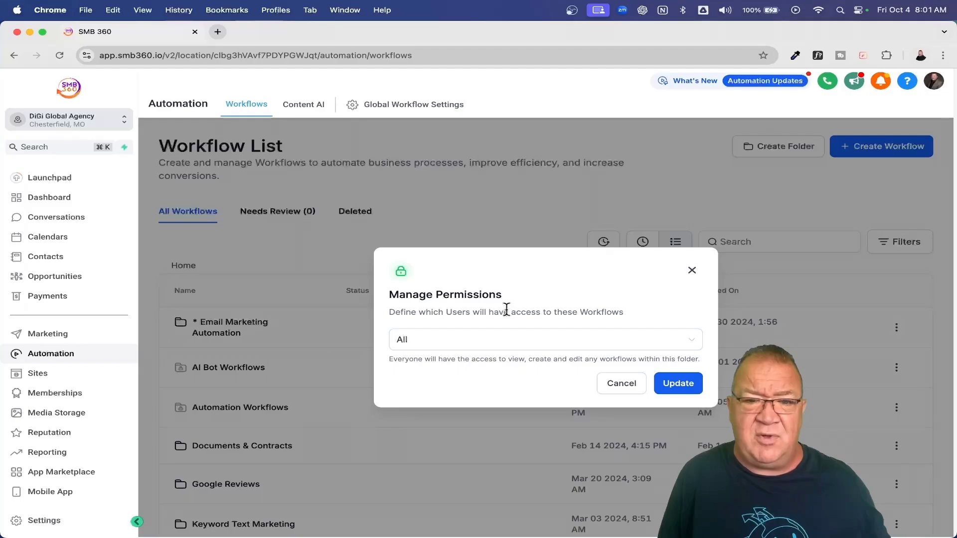
click(427, 343)
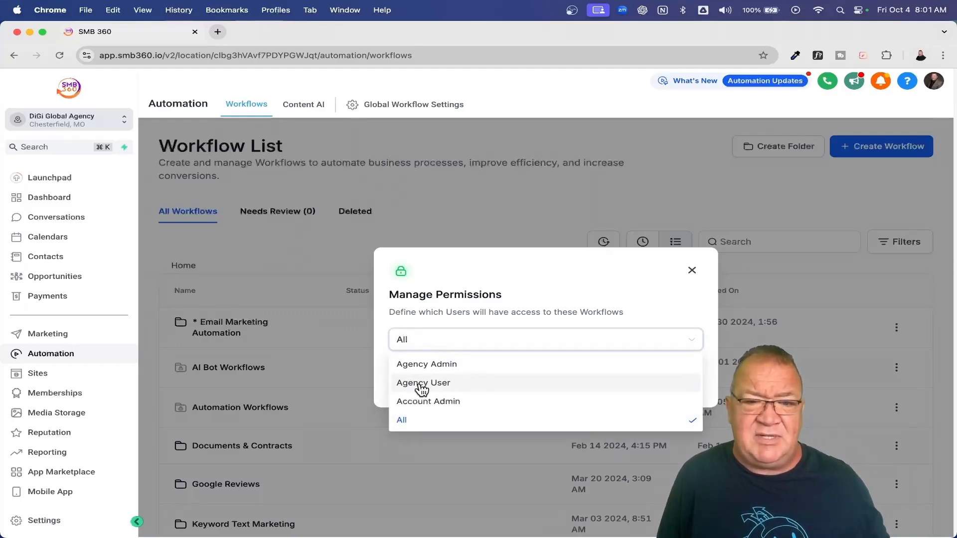
click(421, 366)
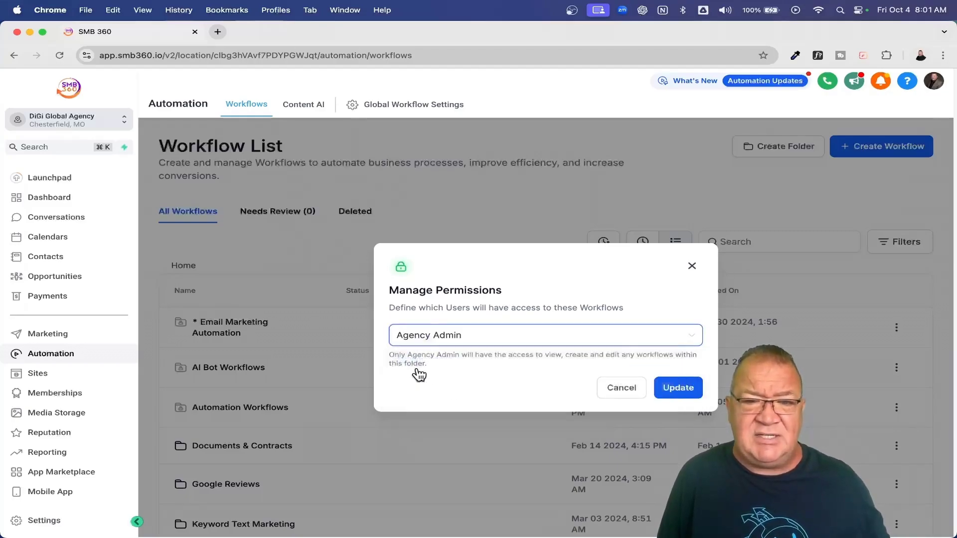
click(678, 389)
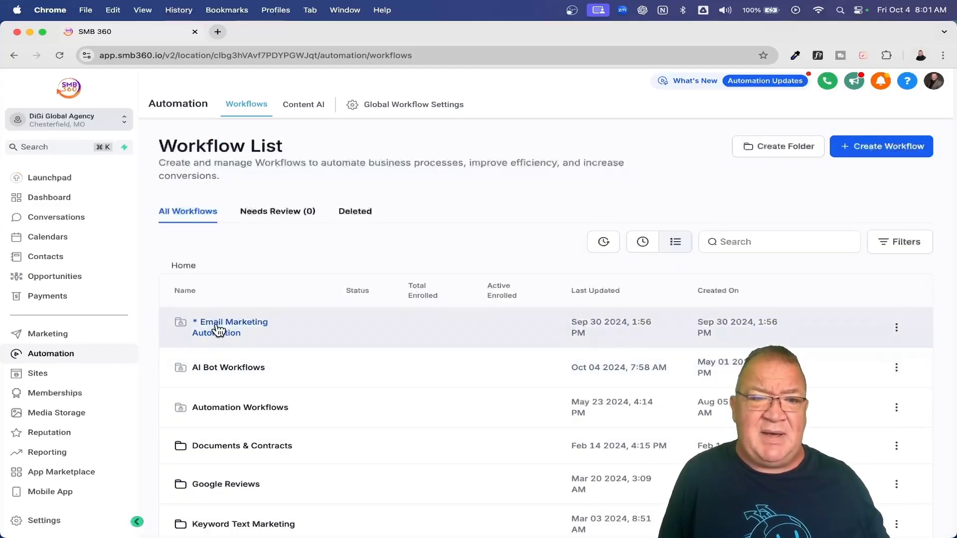
click(218, 330)
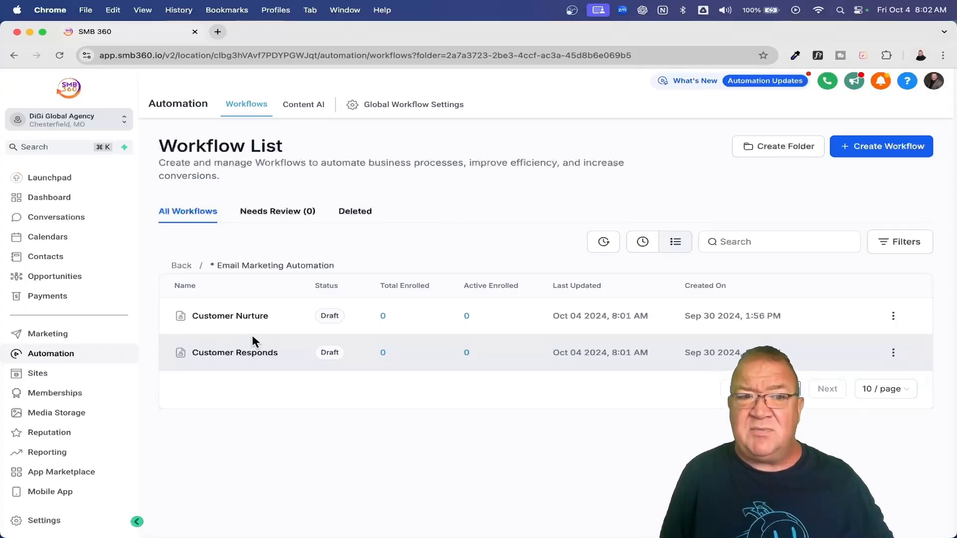
click(181, 266)
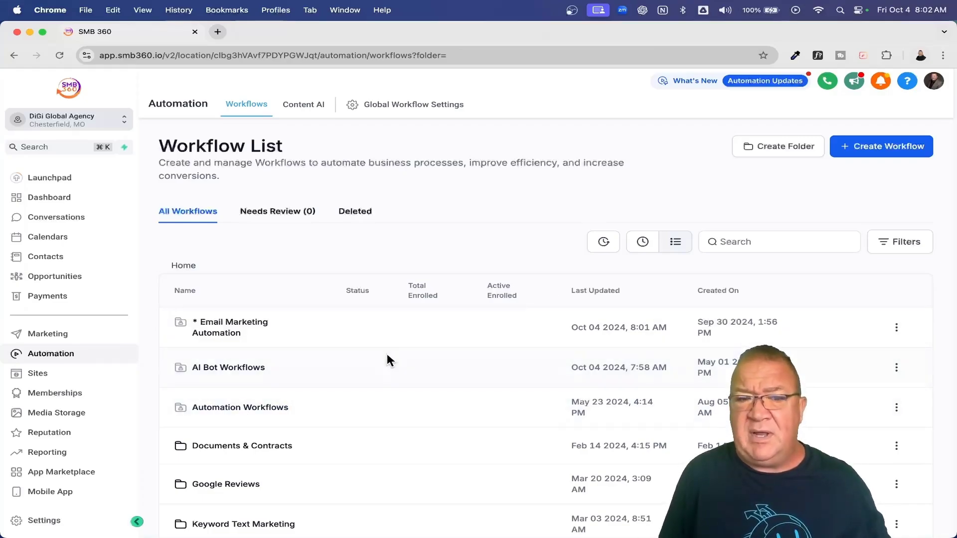
scroll(267, 223, up, 5)
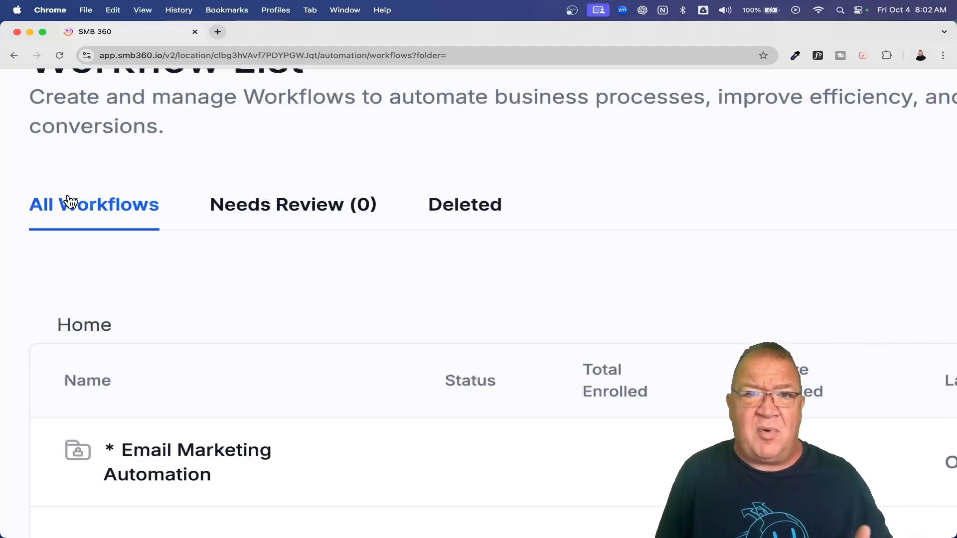
click(271, 208)
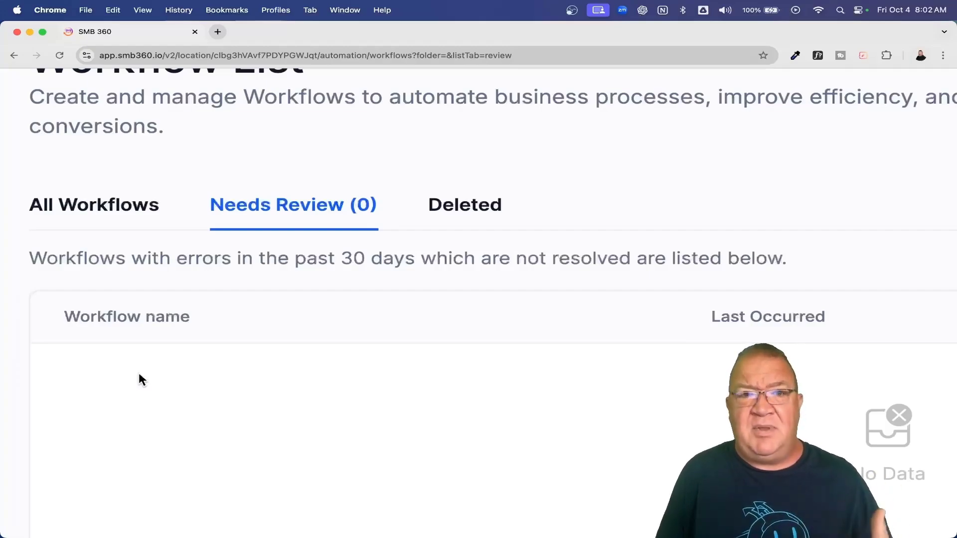
key(super+0)
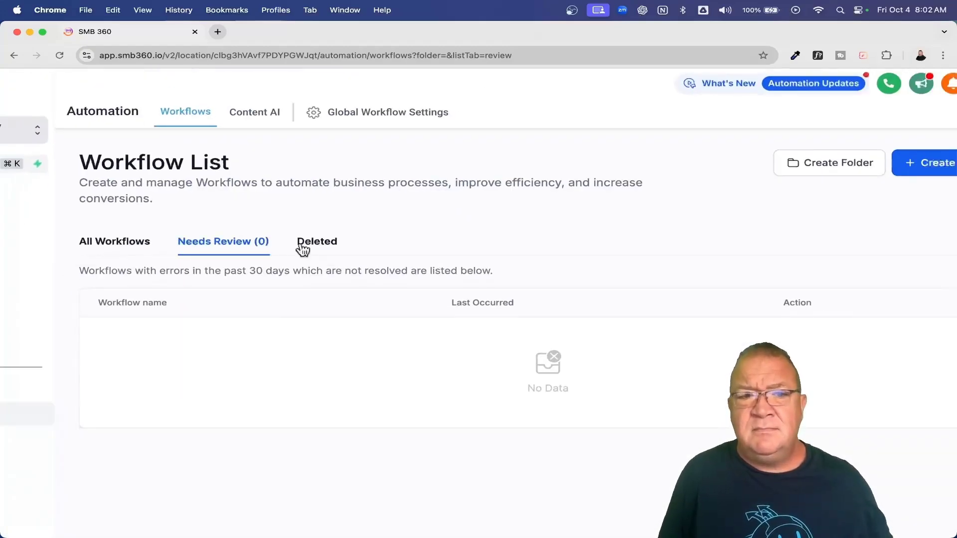
click(318, 246)
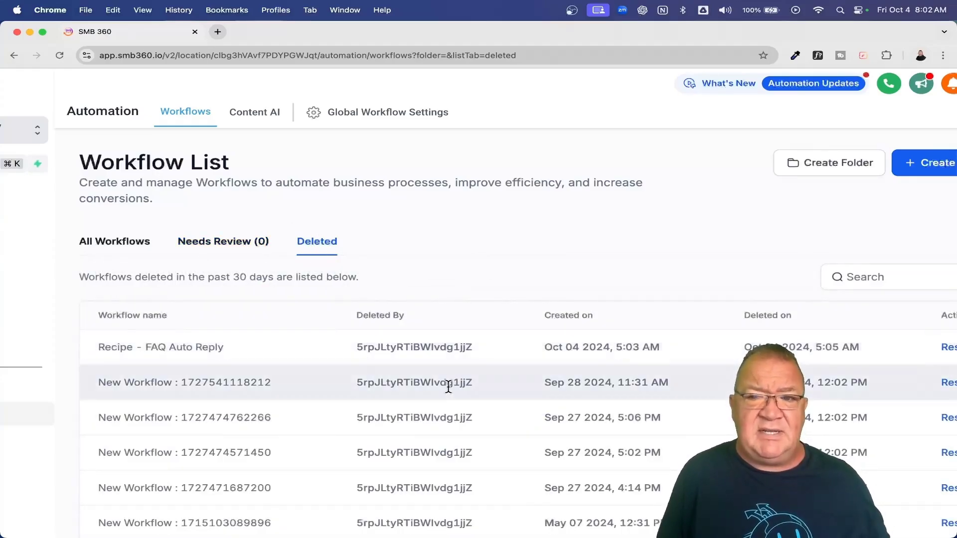
key(super+0)
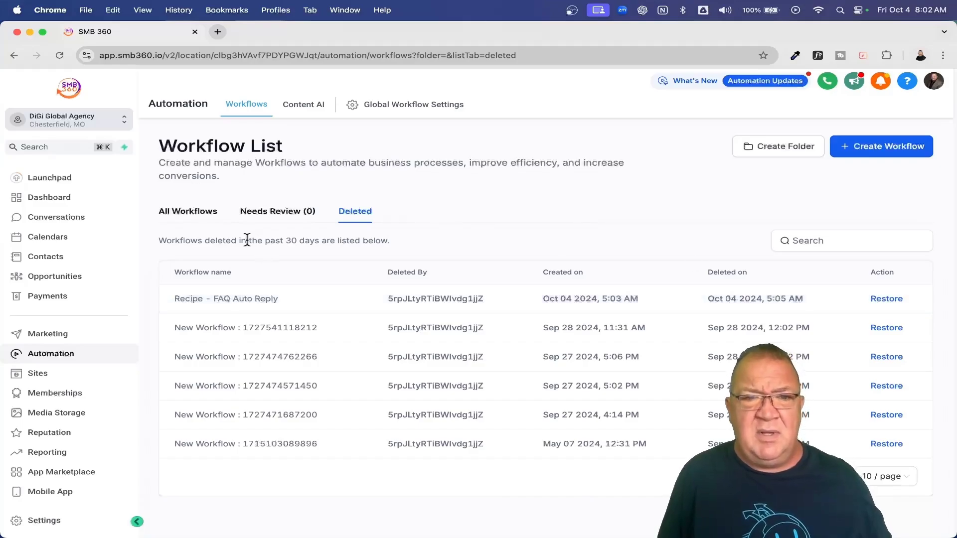
click(189, 213)
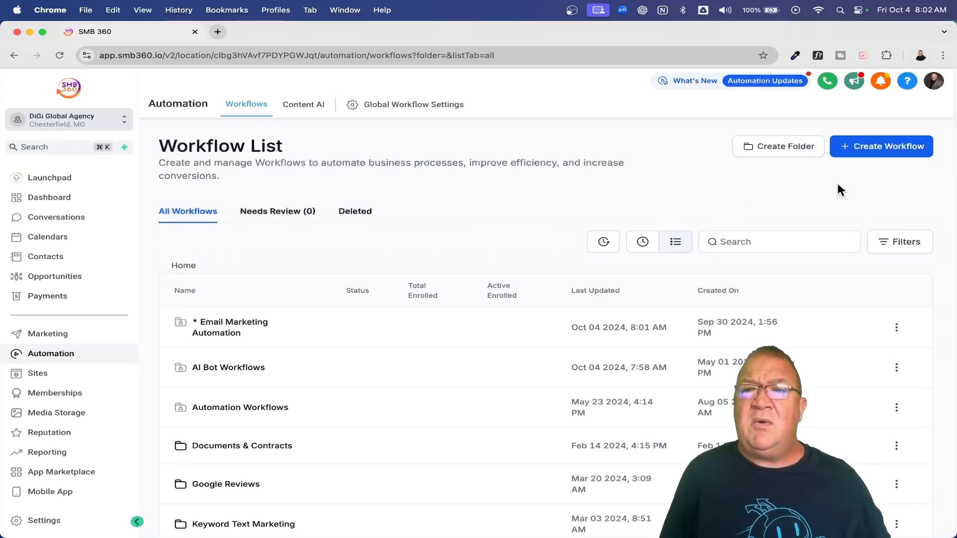
Open the Automation Workflows folder and view the Automation Masterclass workflow's action menu
click(869, 153)
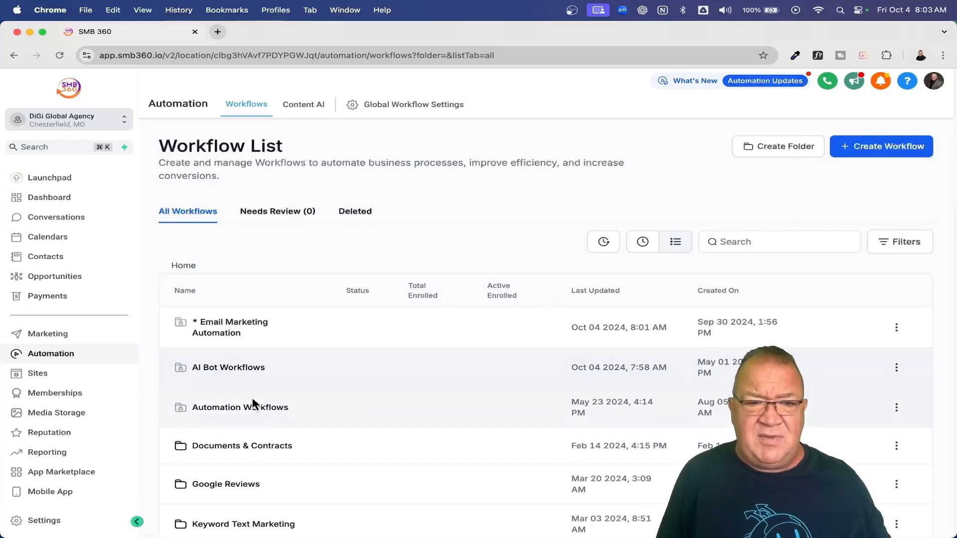
click(224, 407)
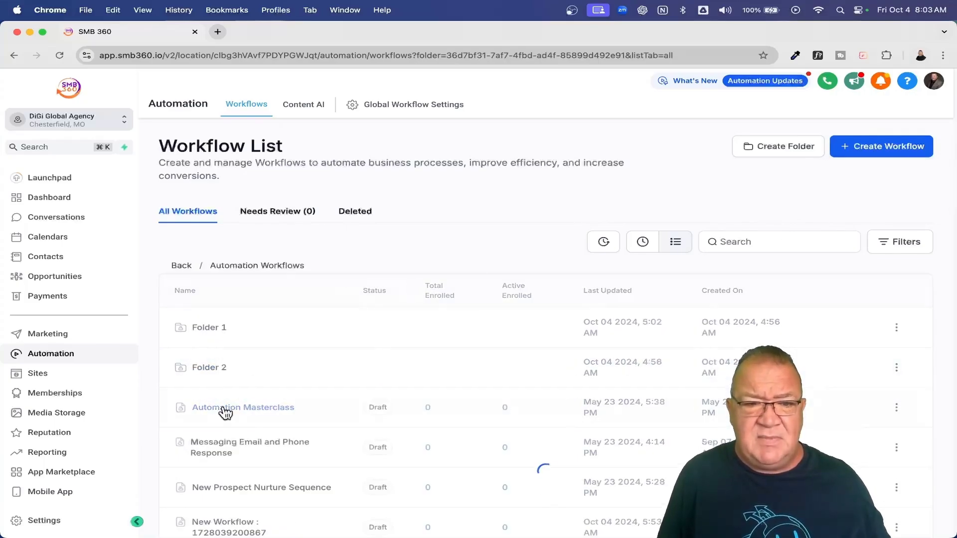
scroll(527, 421, down, 3)
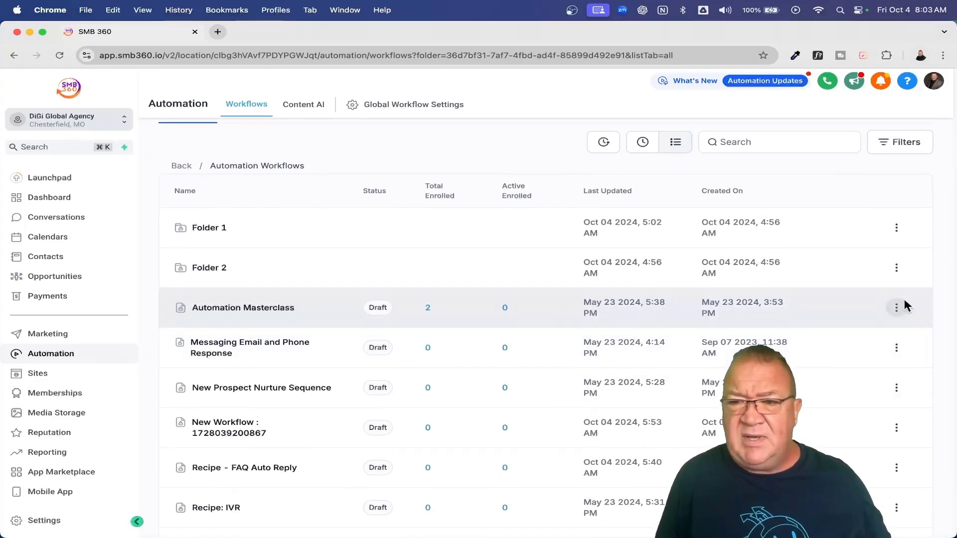
click(896, 308)
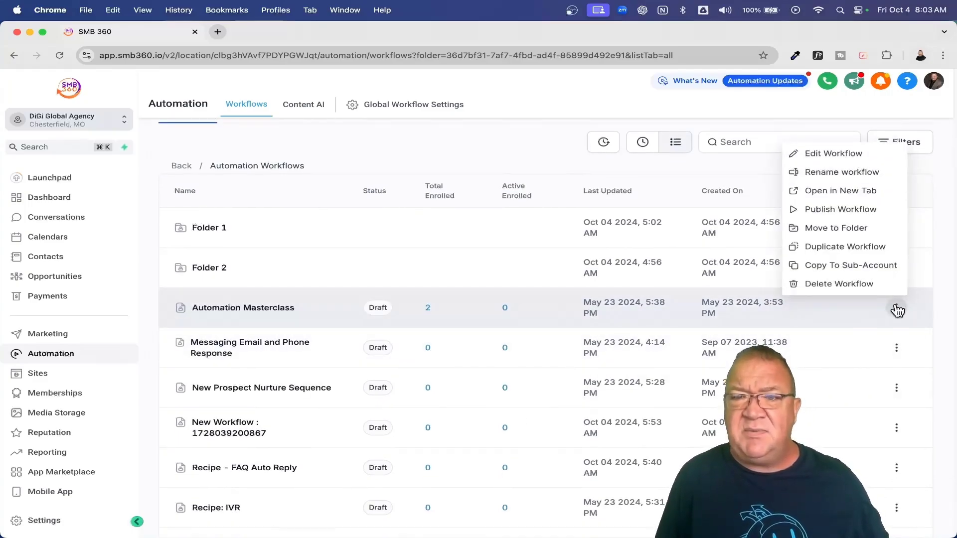
ctrl+scroll(860, 237, up, 5)
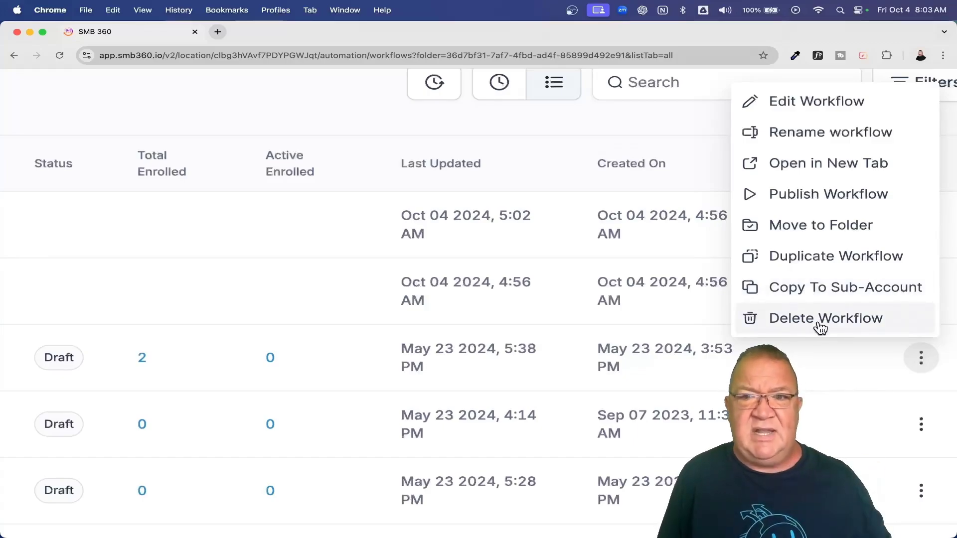
Create a blank workflow from scratch and acknowledge the multiple-opportunities notice
click(513, 144)
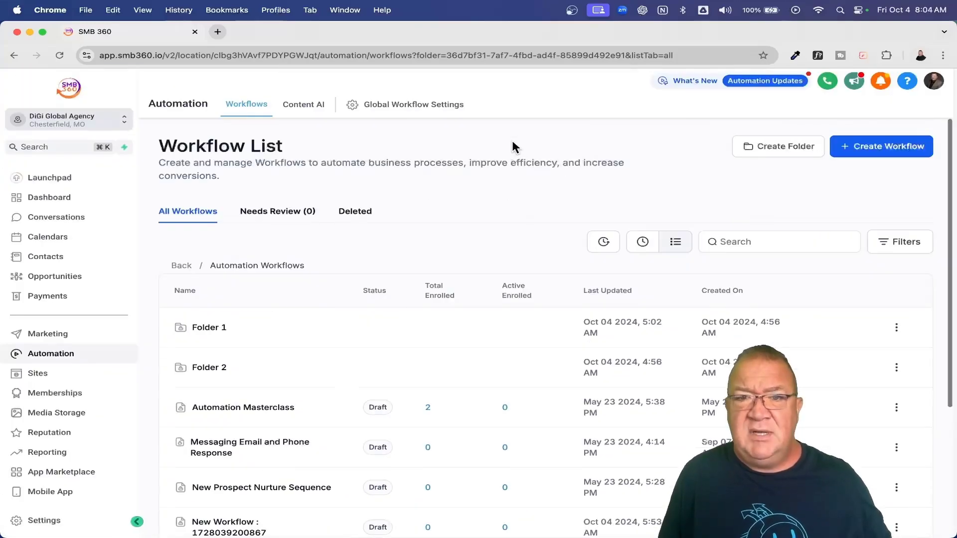
click(882, 155)
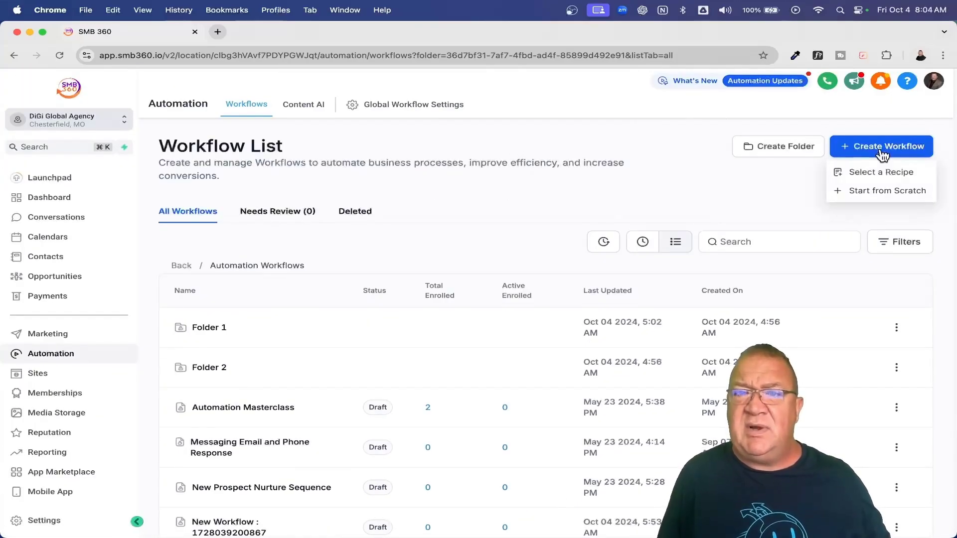
click(857, 193)
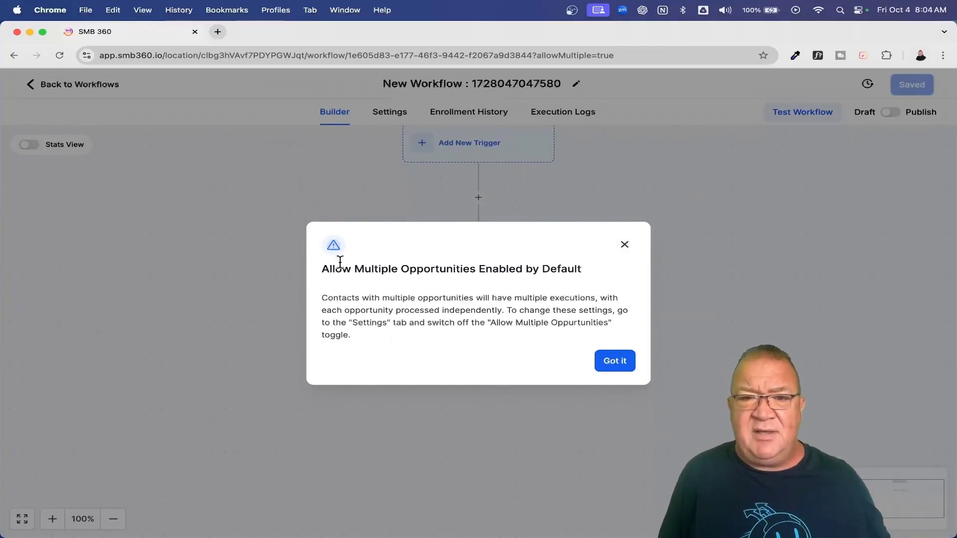
click(616, 363)
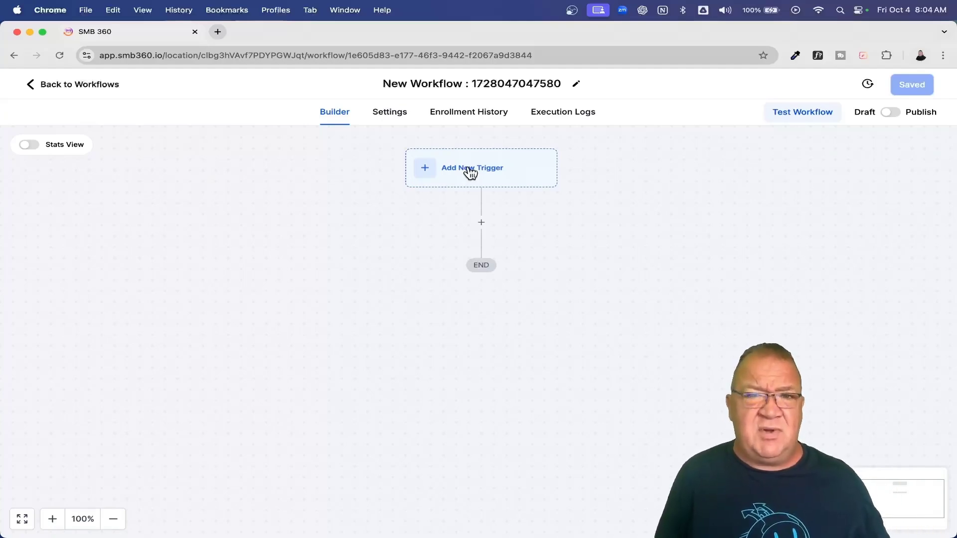
Browse the workflow trigger list and search it for 'custo'
click(471, 172)
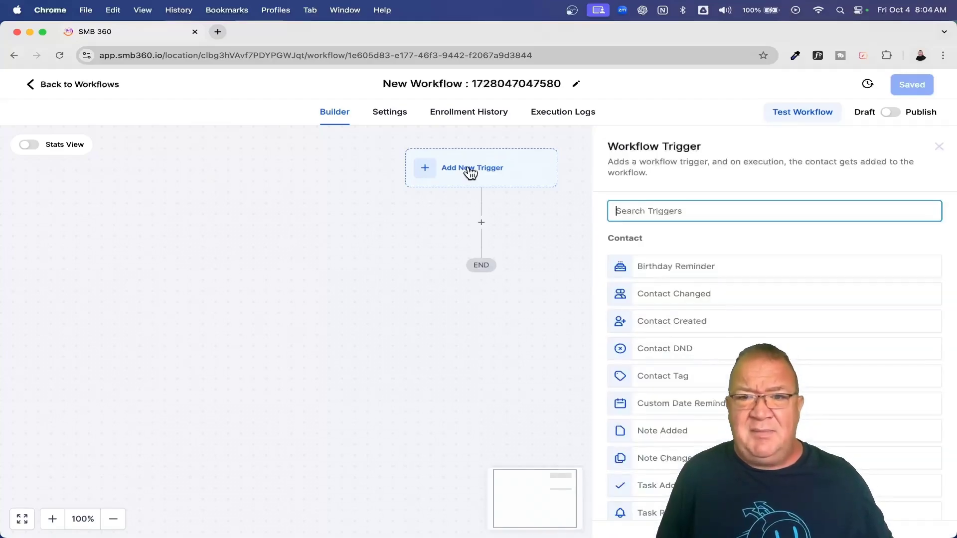
click(747, 378)
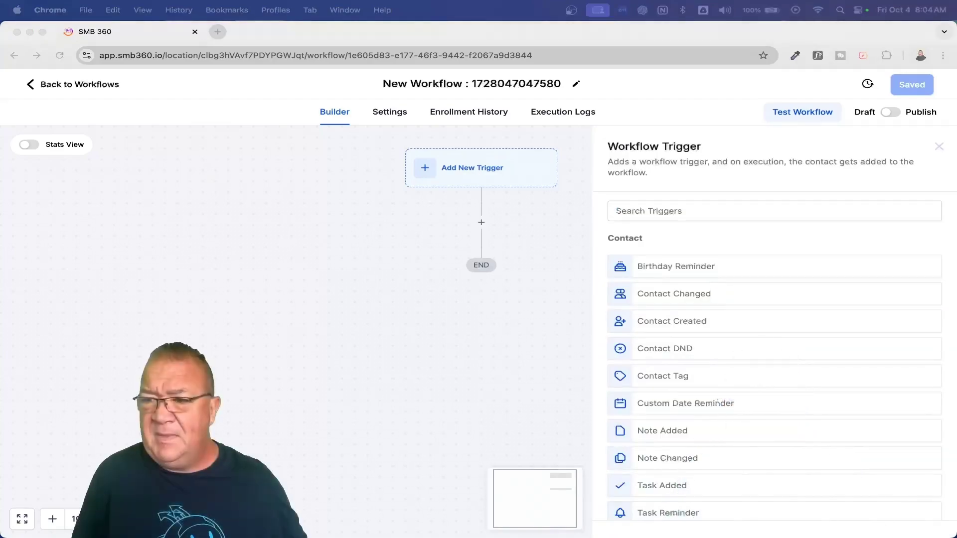
scroll(743, 348, down, 10)
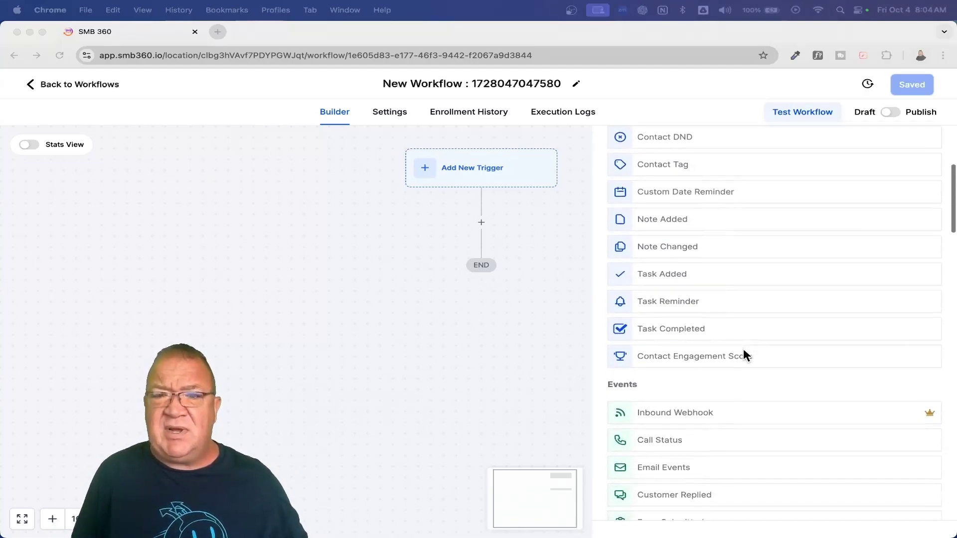
scroll(743, 348, down, 8)
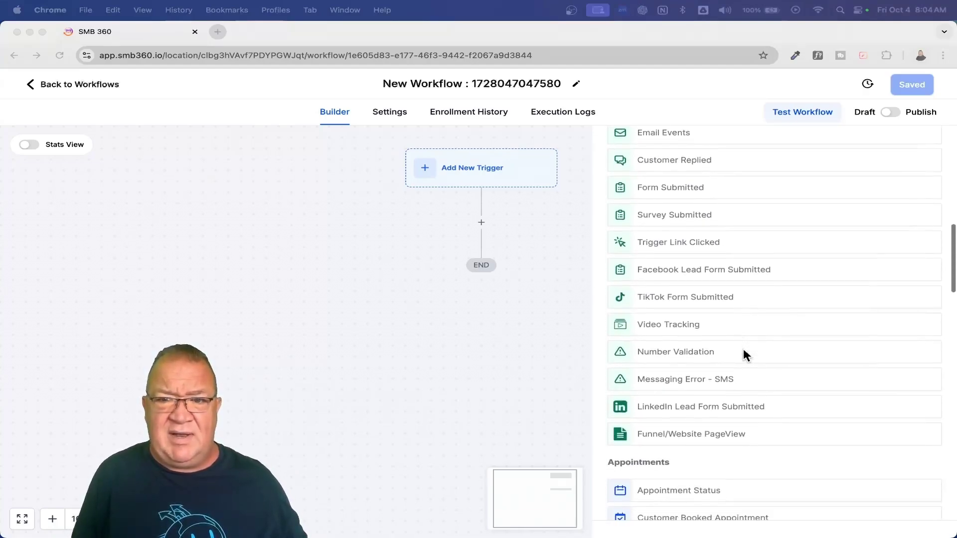
scroll(742, 349, down, 9)
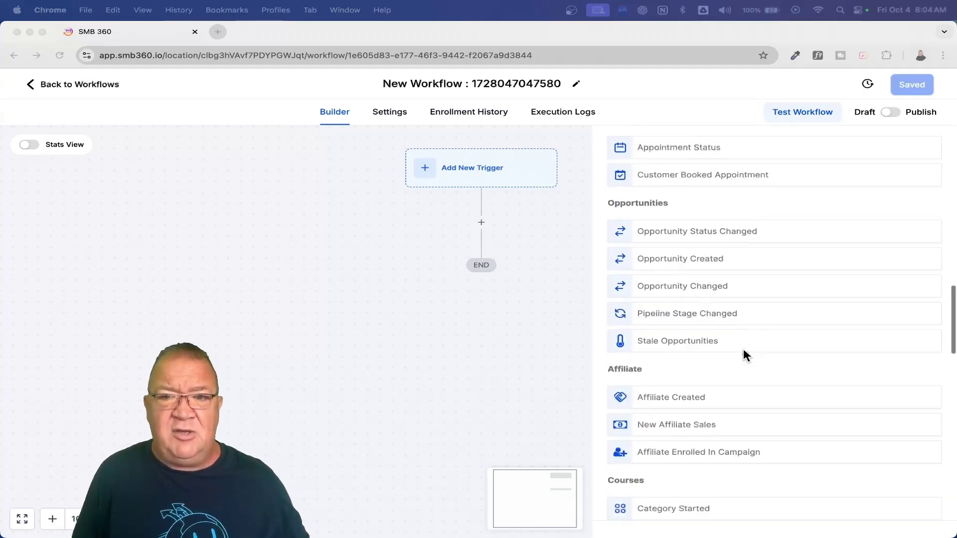
scroll(743, 348, down, 12)
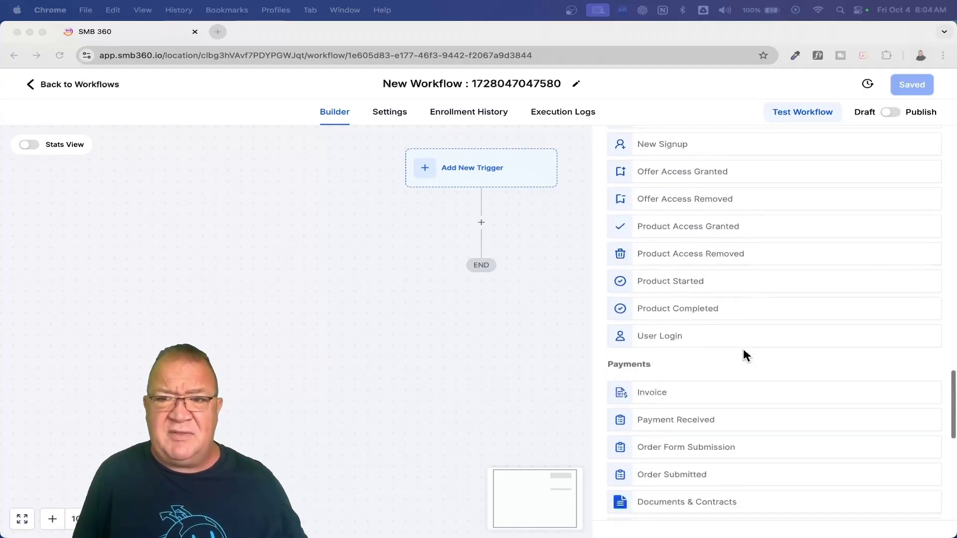
scroll(743, 350, down, 5)
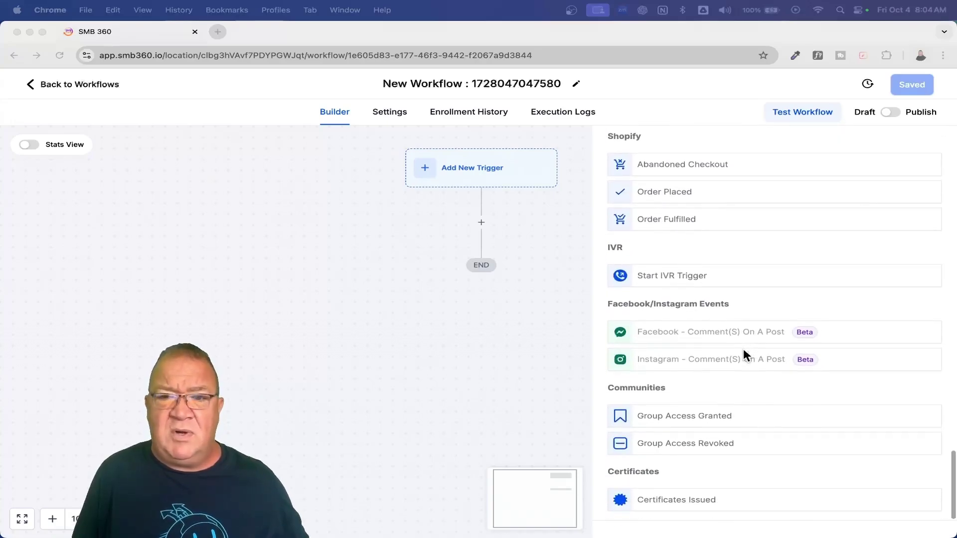
scroll(743, 351, up, 15)
scroll(743, 348, up, 15)
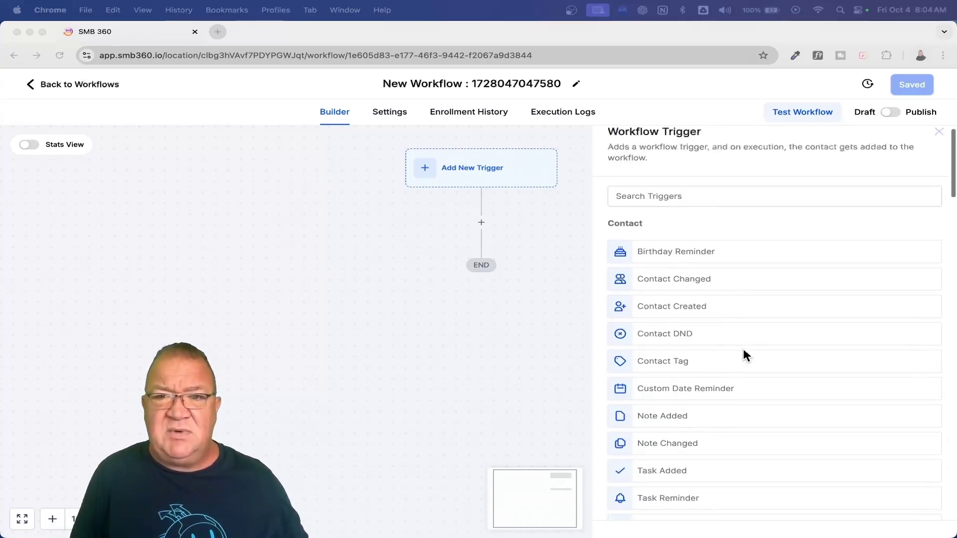
click(668, 211)
text(custo)
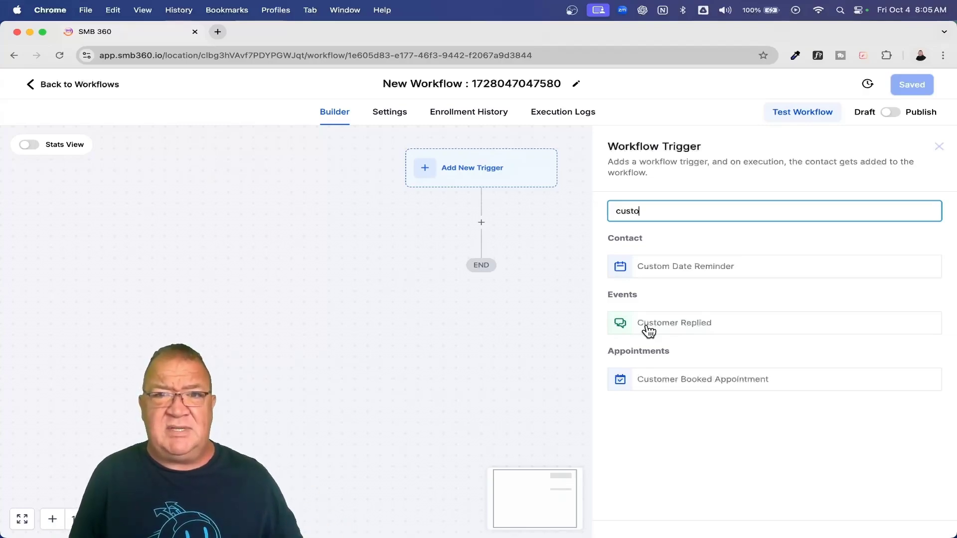
Choose the Customer Replied trigger and add a Reply channel filter
click(649, 330)
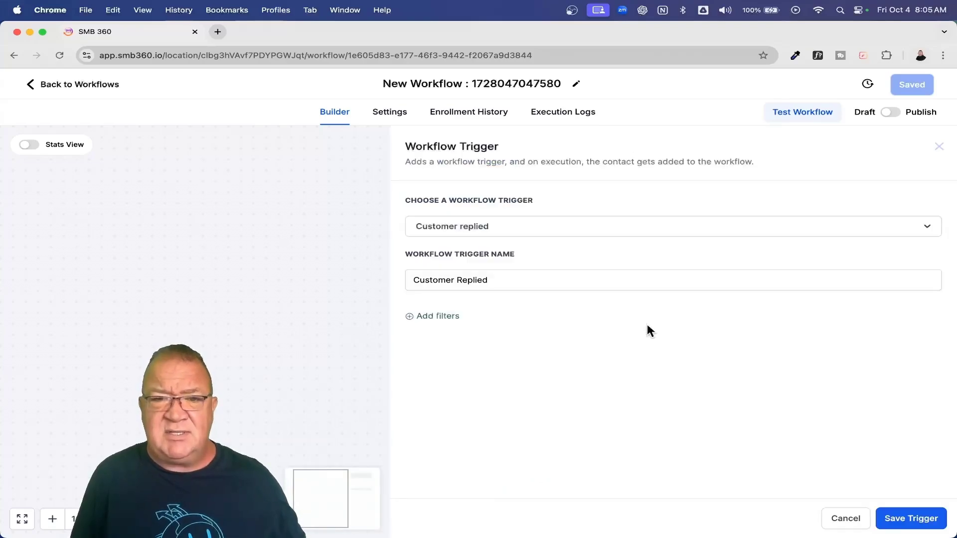
click(442, 317)
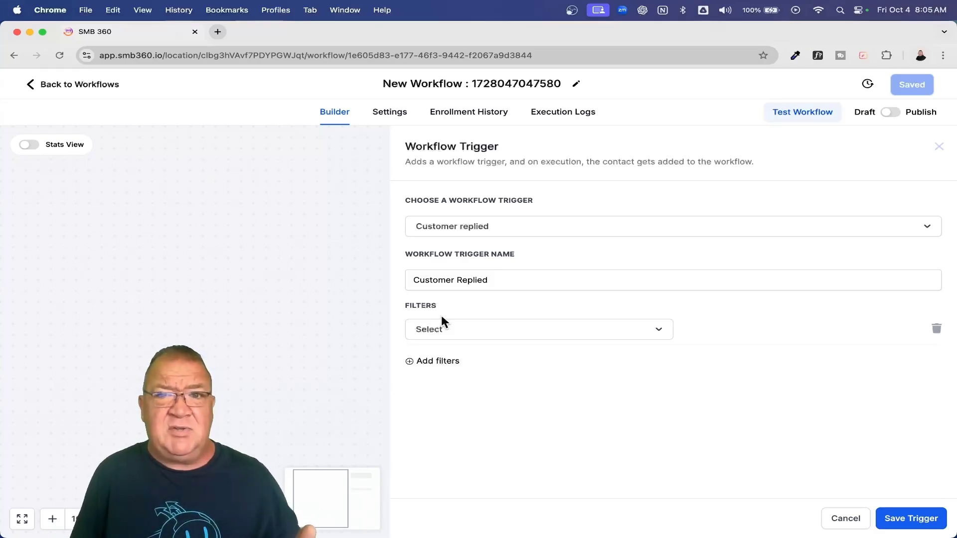
click(471, 335)
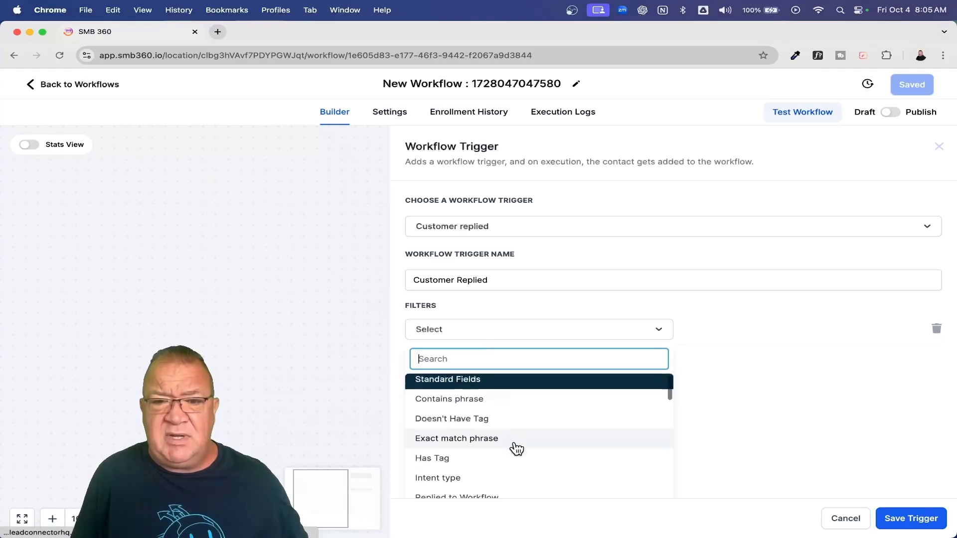
scroll(516, 448, down, 3)
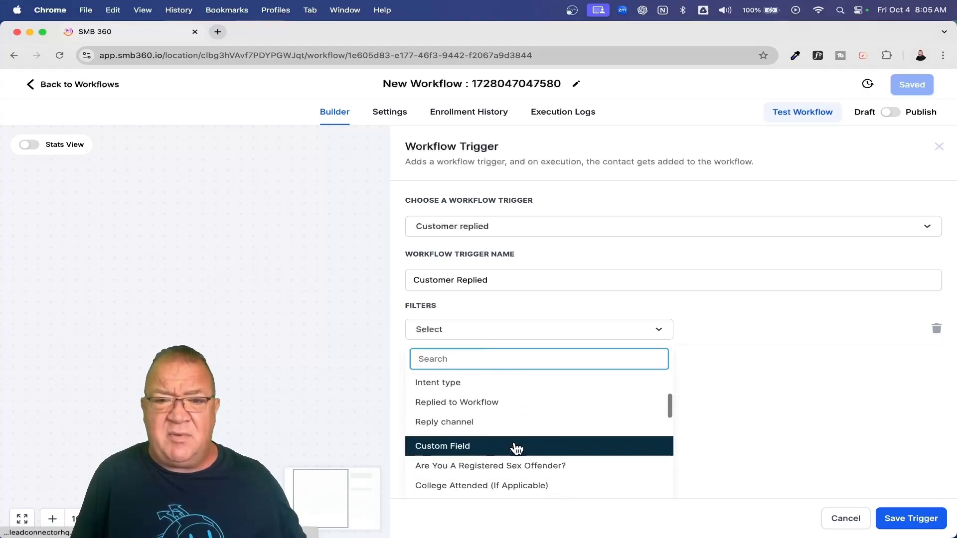
click(445, 423)
Set the reply channel to Facebook Messenger and save the trigger
click(719, 329)
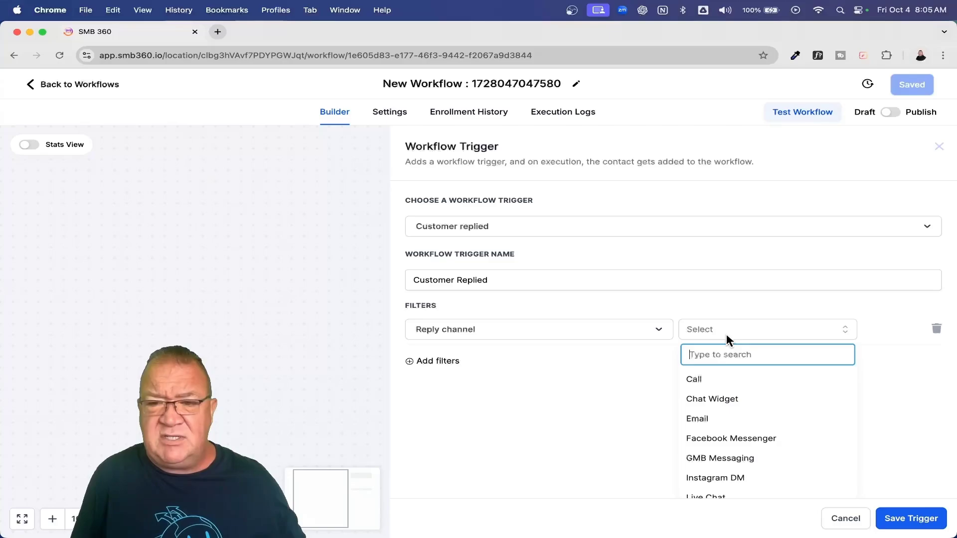
scroll(769, 408, up, 5)
scroll(770, 409, up, 2)
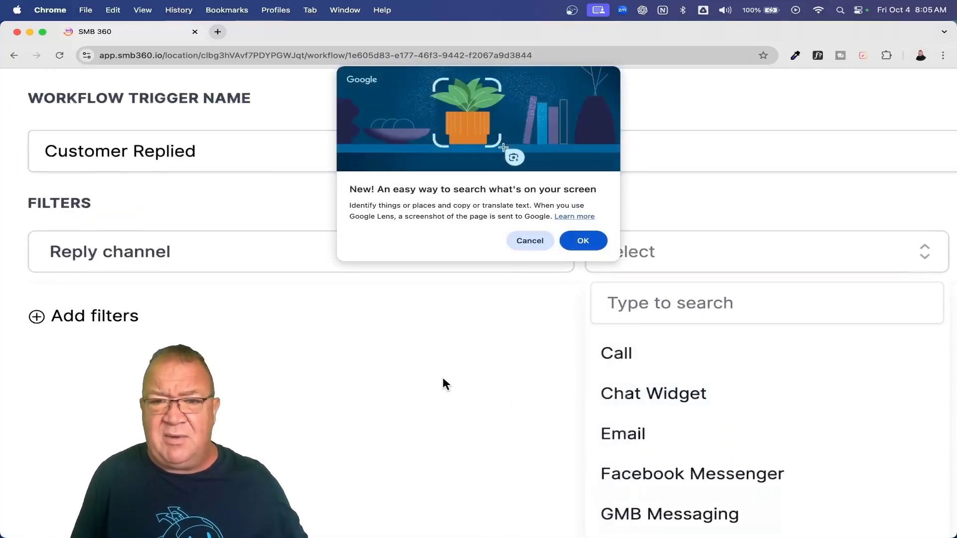
click(548, 242)
scroll(528, 309, down, 5)
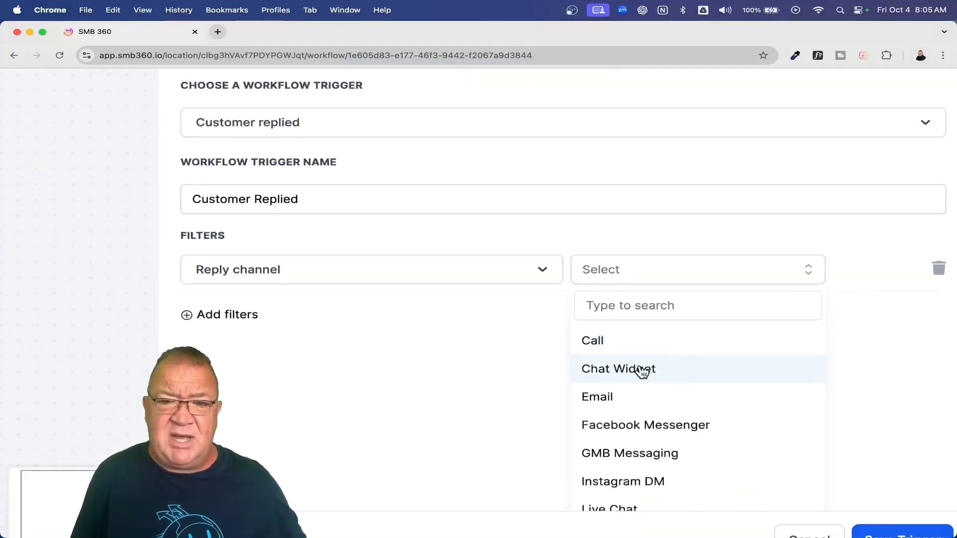
scroll(634, 433, down, 3)
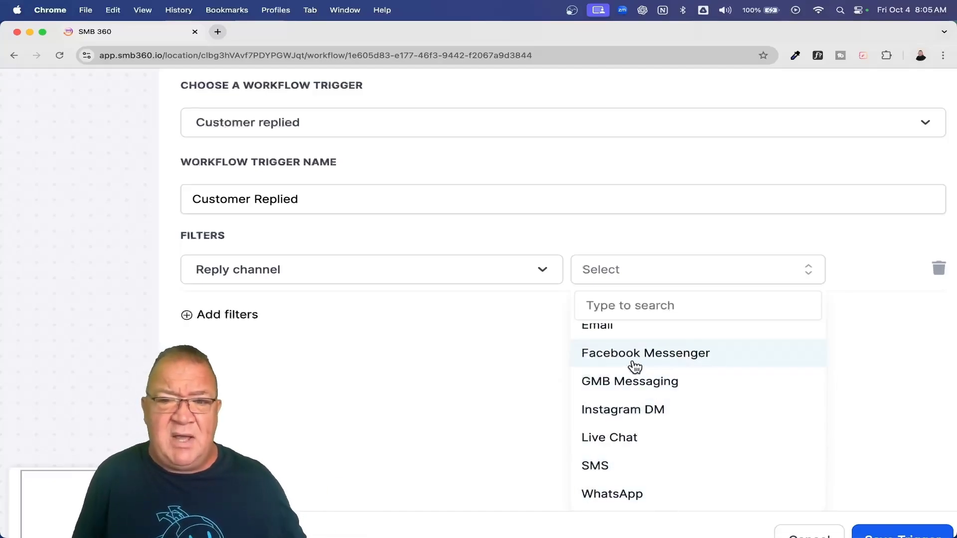
click(613, 356)
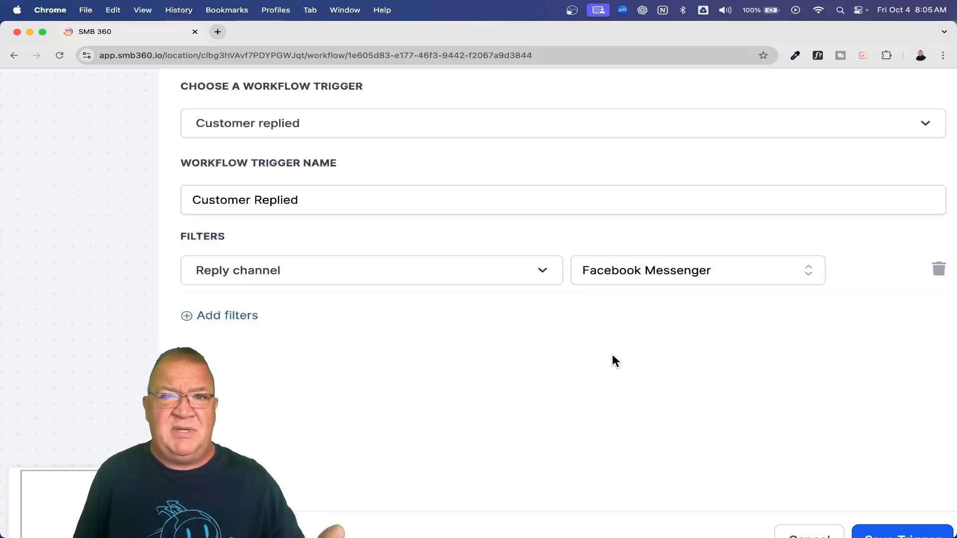
key(super+0)
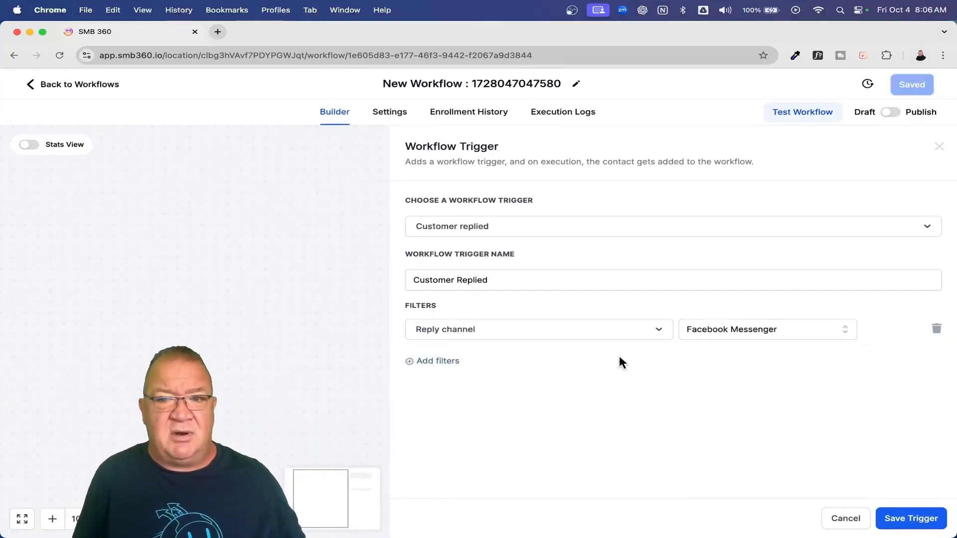
click(897, 517)
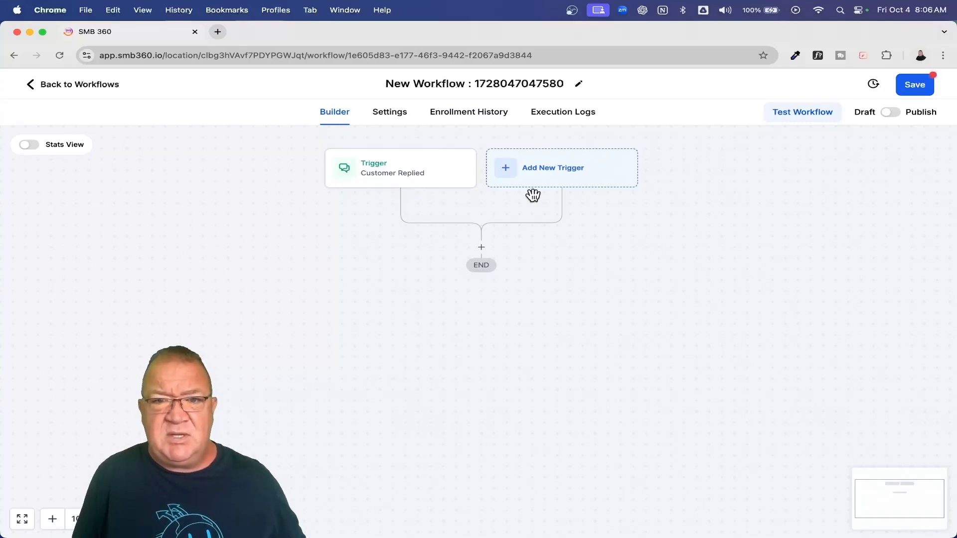
Add a second trigger by searching 'form' and choosing Form Submitted
click(549, 167)
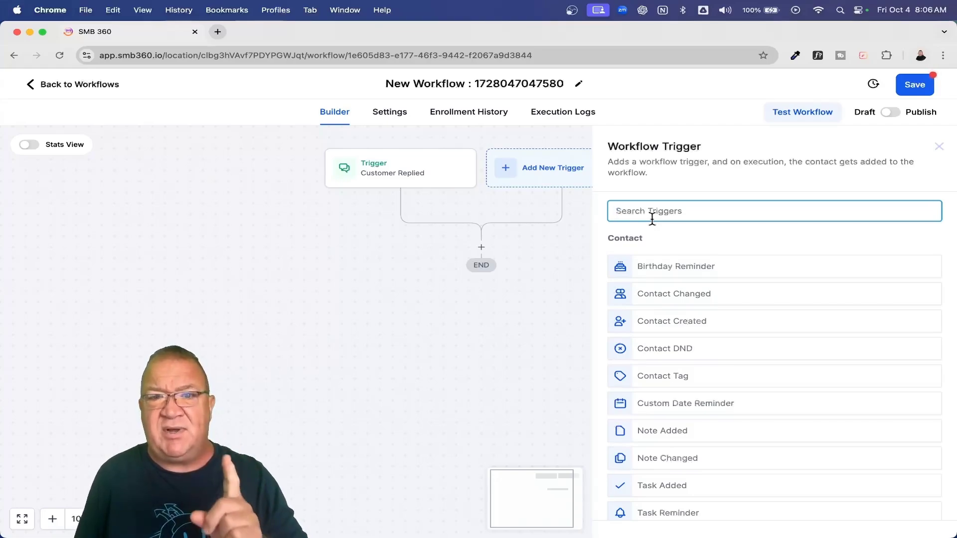
text(form)
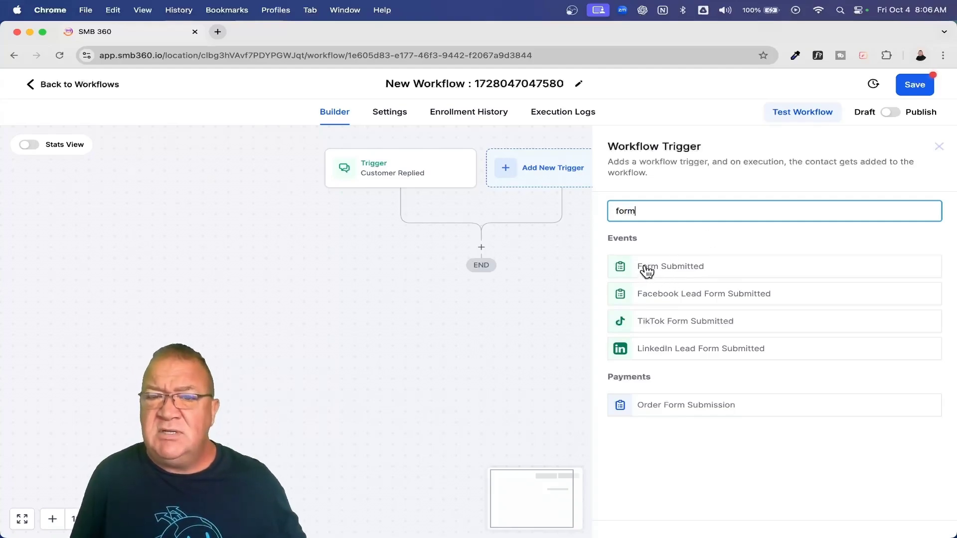
click(665, 269)
Filter the Form Submitted trigger to the Website Contact Us form and save it
click(441, 312)
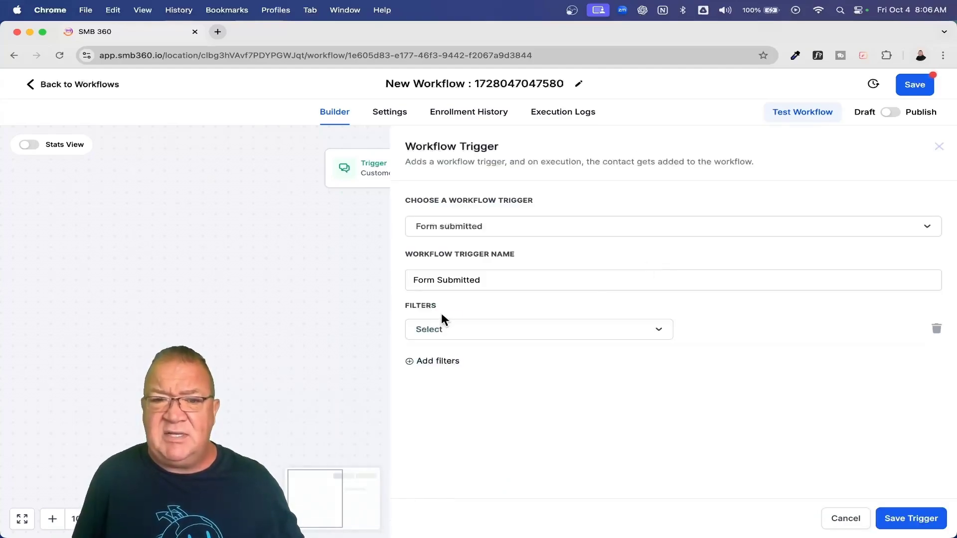
click(455, 339)
click(448, 404)
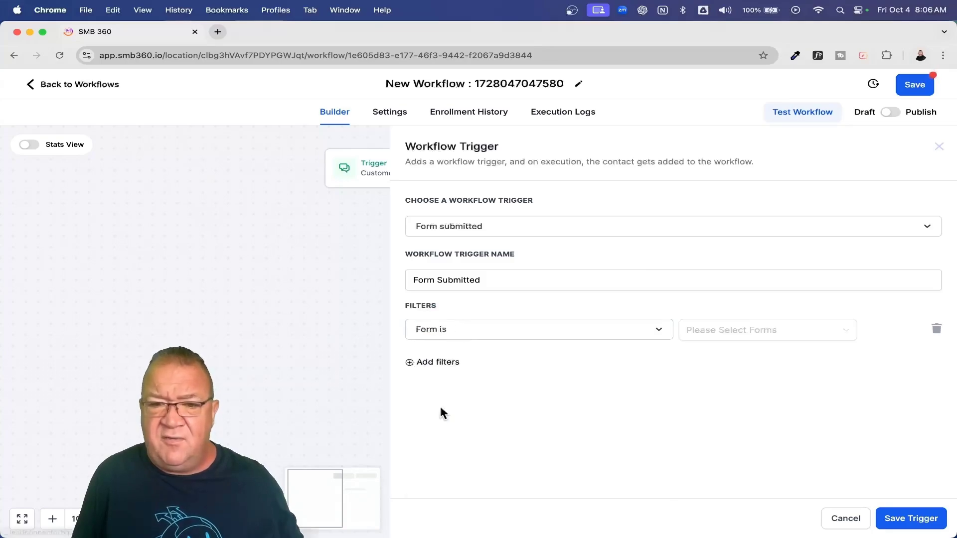
click(787, 331)
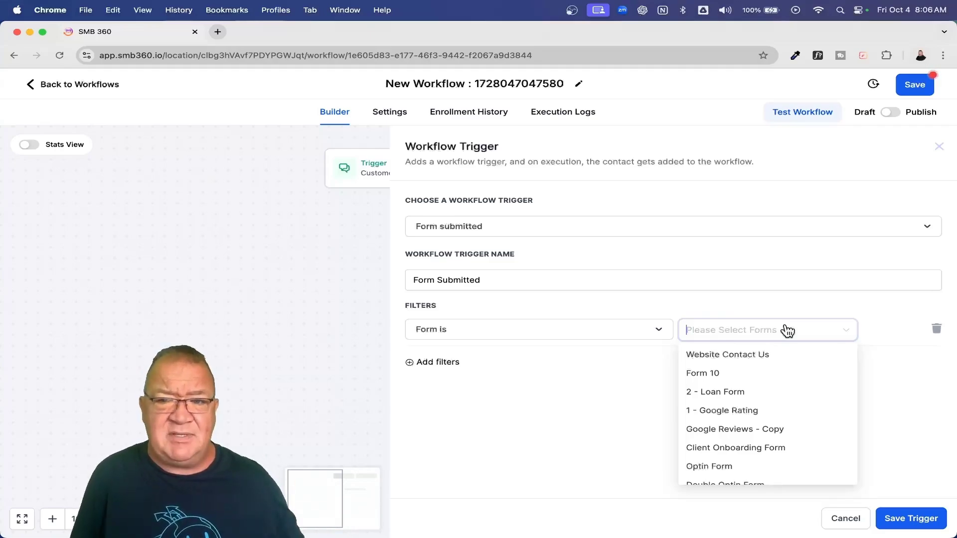
click(716, 357)
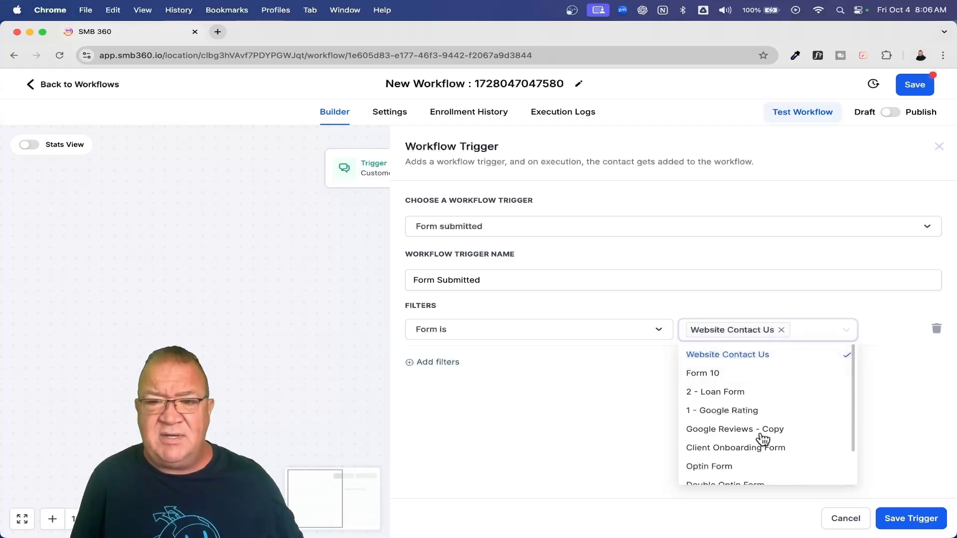
scroll(758, 416, down, 2)
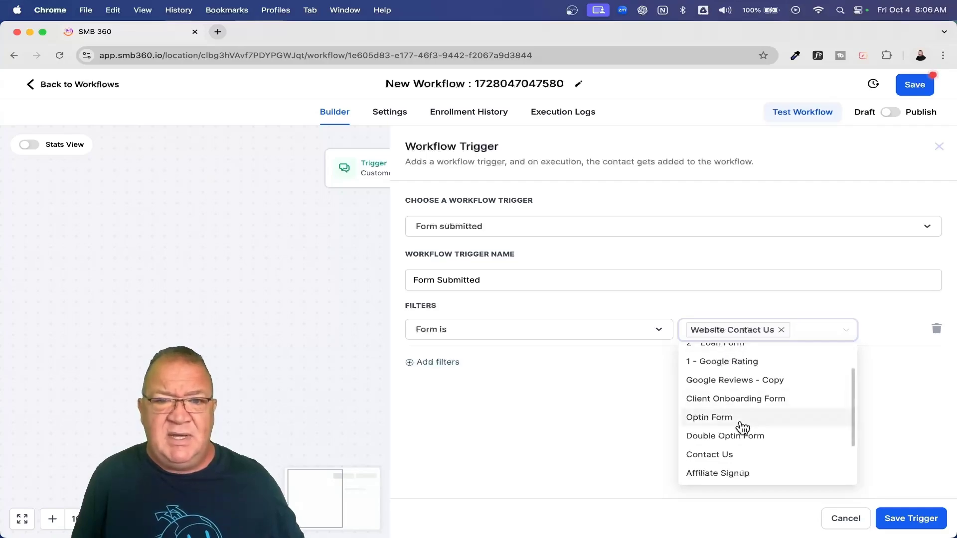
click(630, 421)
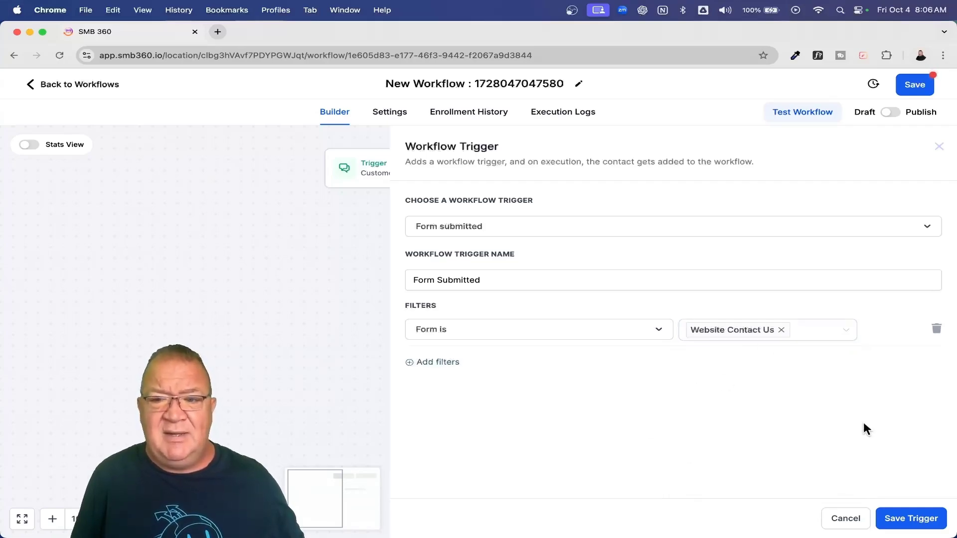
click(910, 518)
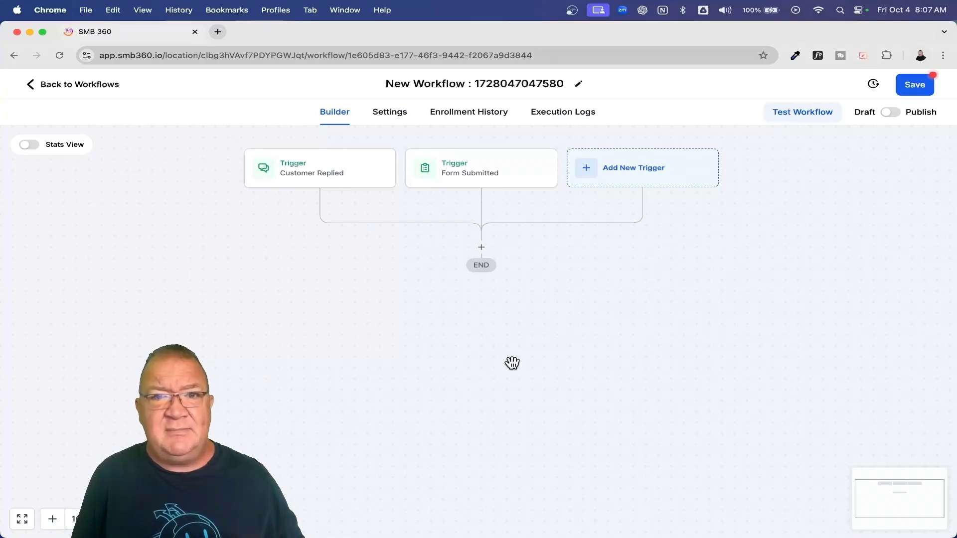
click(491, 86)
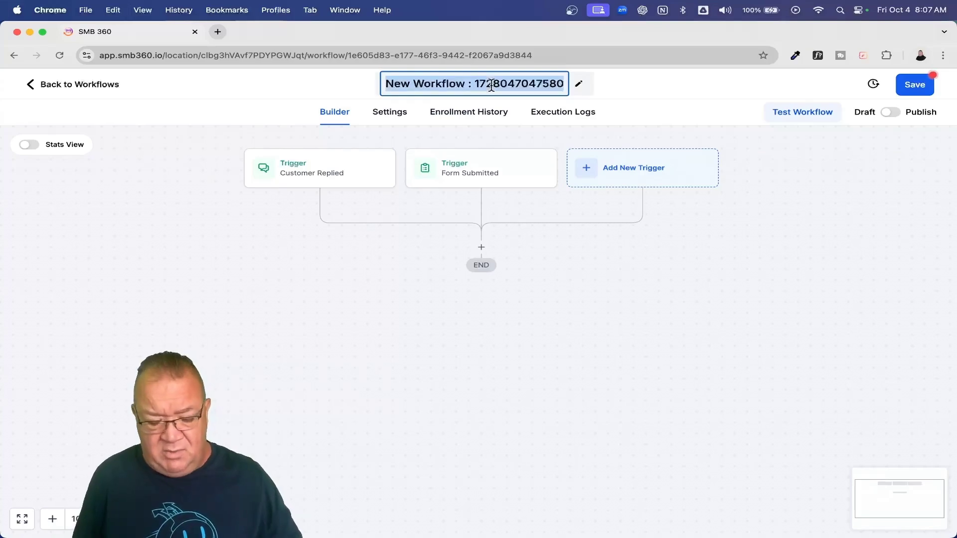
text(Customer)
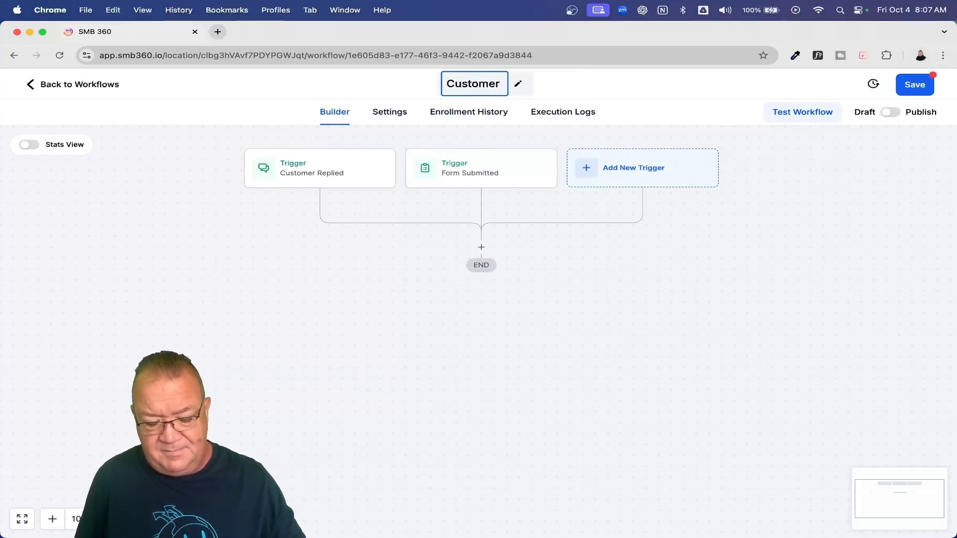
text( Replied)
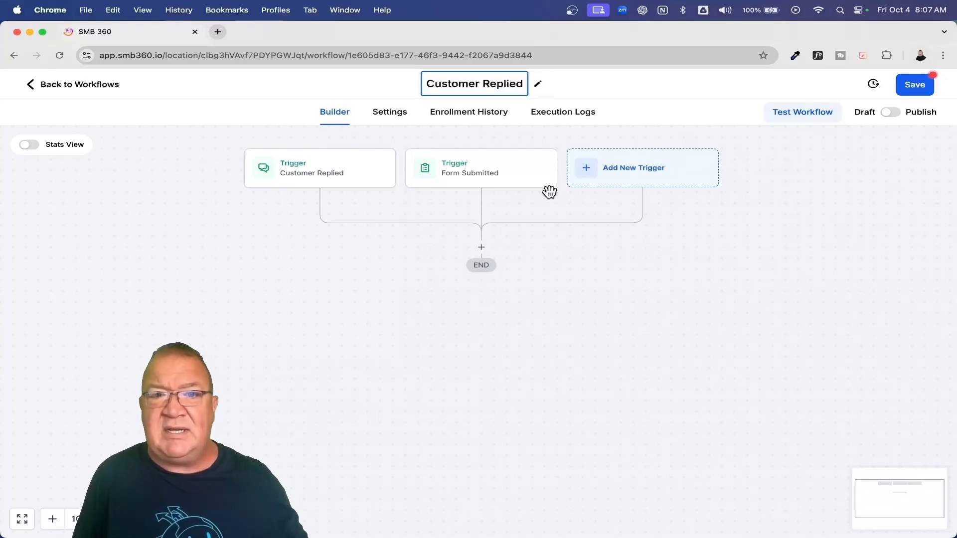
click(544, 266)
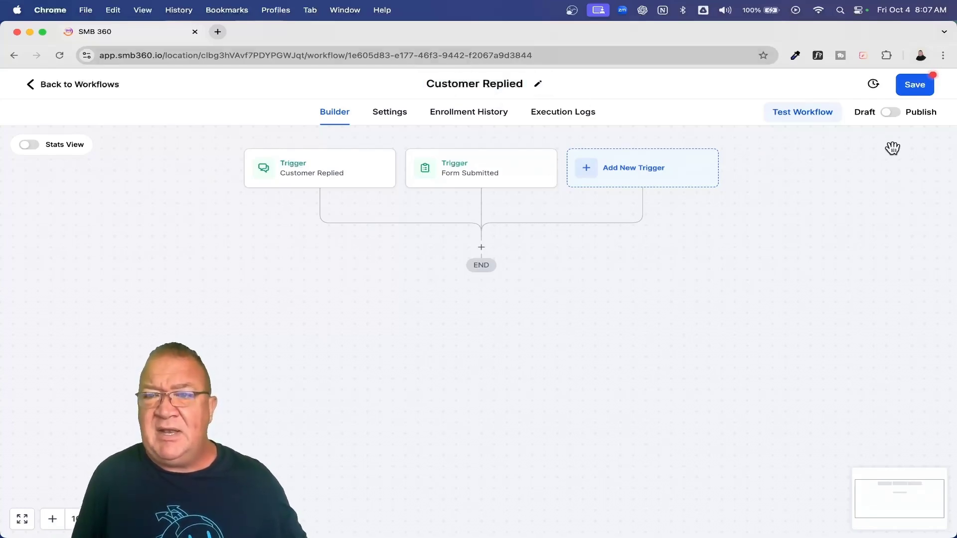
scroll(891, 146, up, 3)
scroll(892, 146, down, 1)
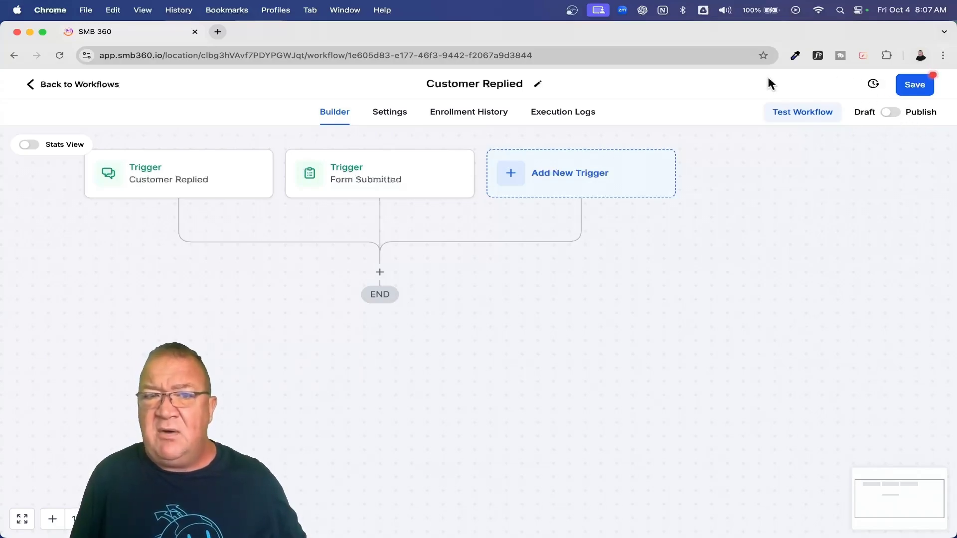
click(913, 85)
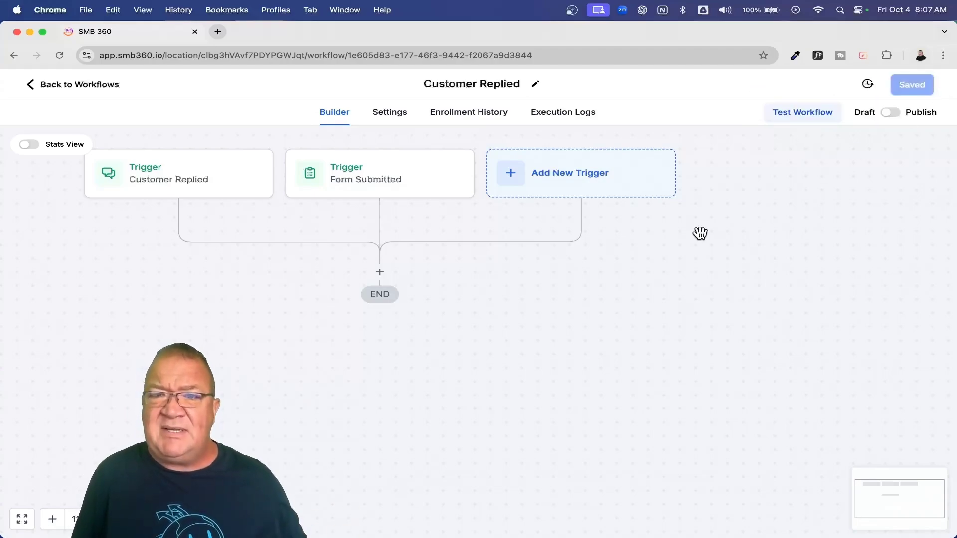
Open the Actions panel after the triggers and browse categories like Send Email and WhatsApp
click(380, 272)
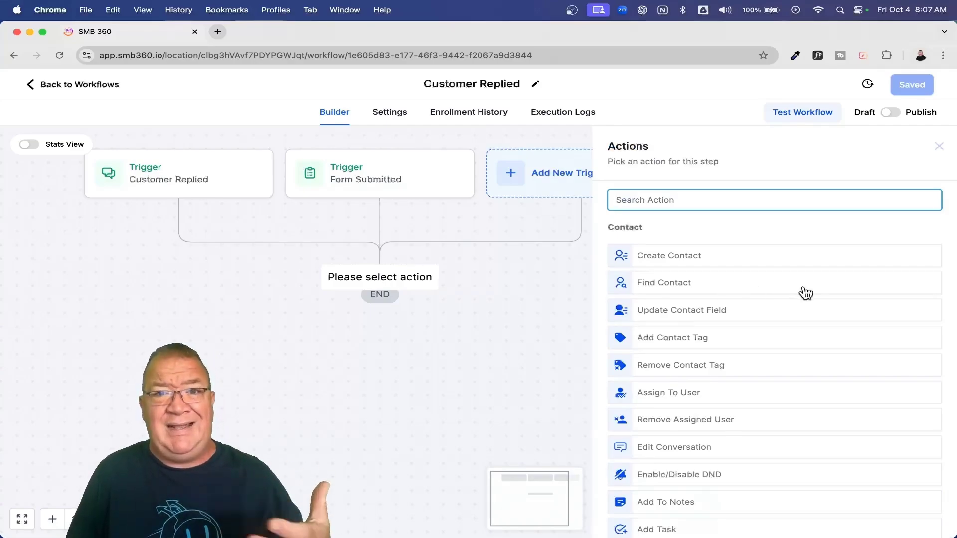
scroll(806, 293, down, 5)
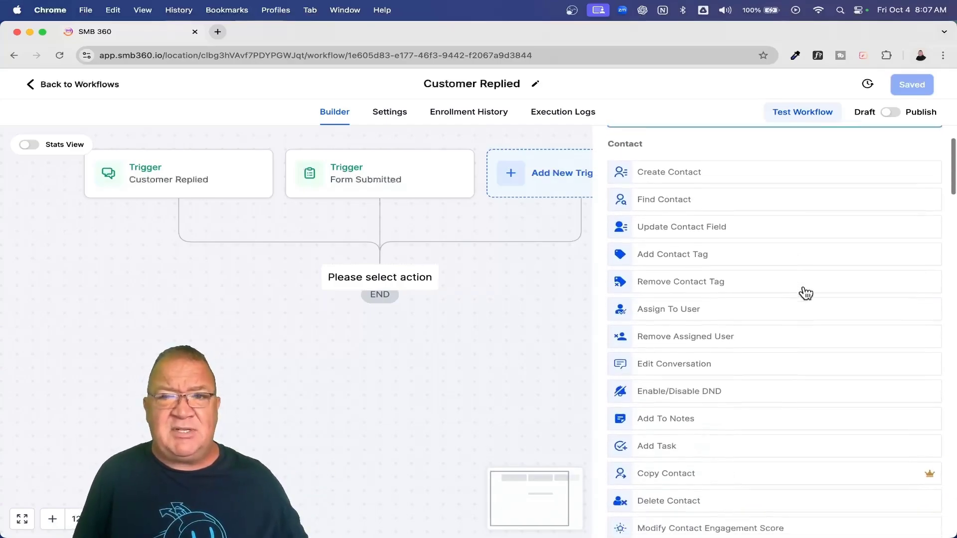
scroll(806, 293, down, 8)
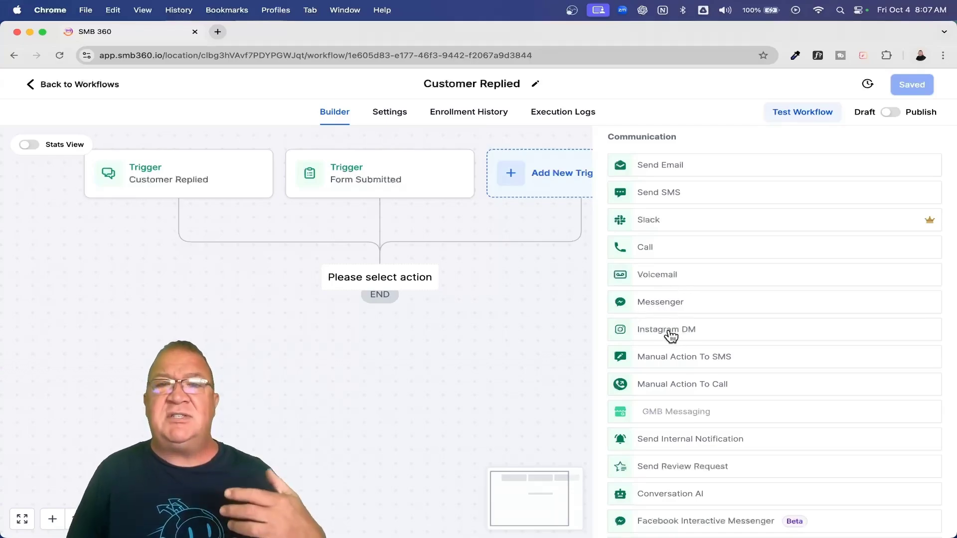
scroll(670, 336, down, 5)
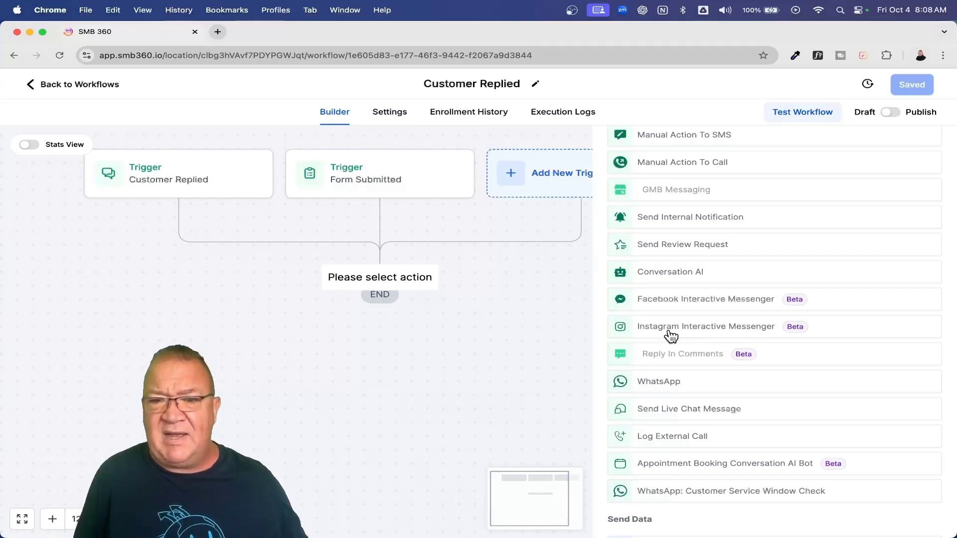
scroll(671, 336, down, 8)
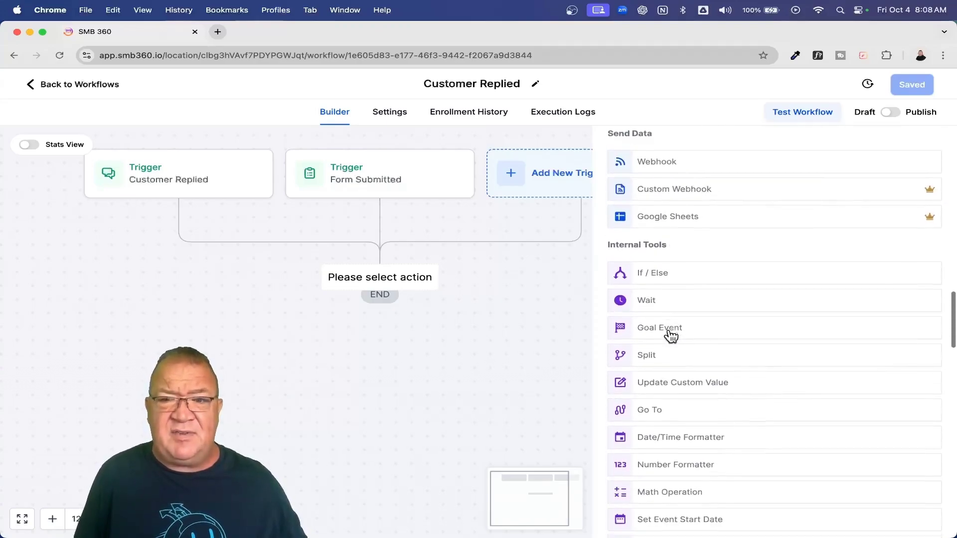
scroll(670, 336, down, 2)
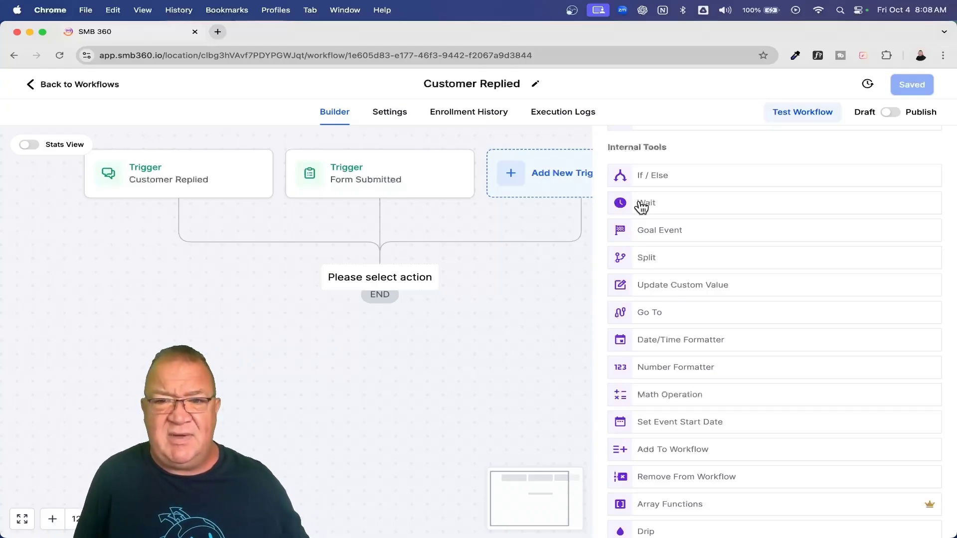
scroll(642, 207, down, 9)
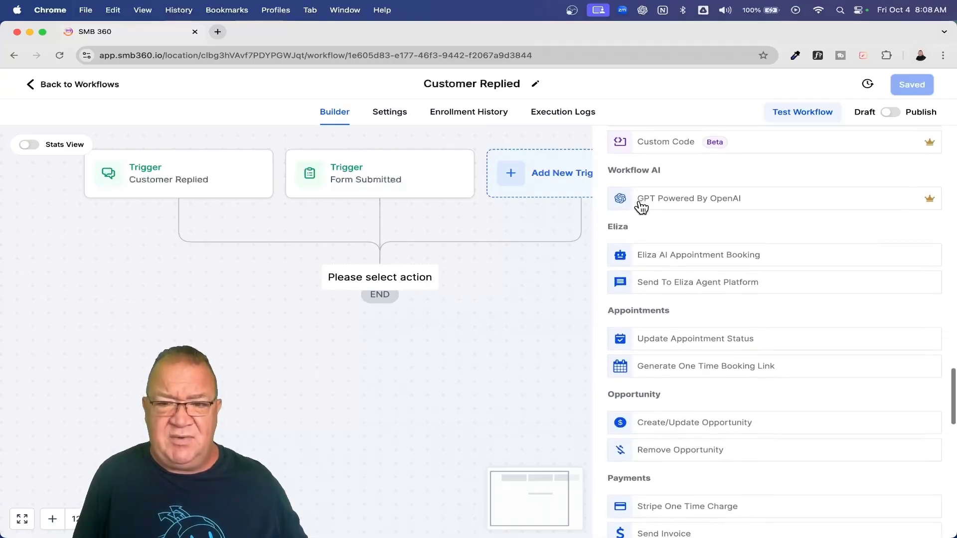
scroll(642, 206, up, 10)
scroll(641, 206, down, 5)
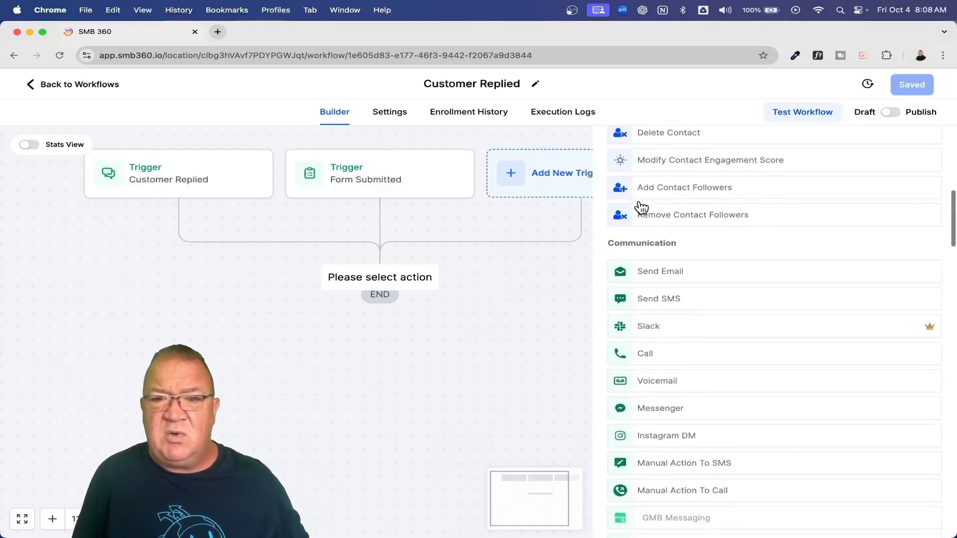
scroll(641, 207, down, 2)
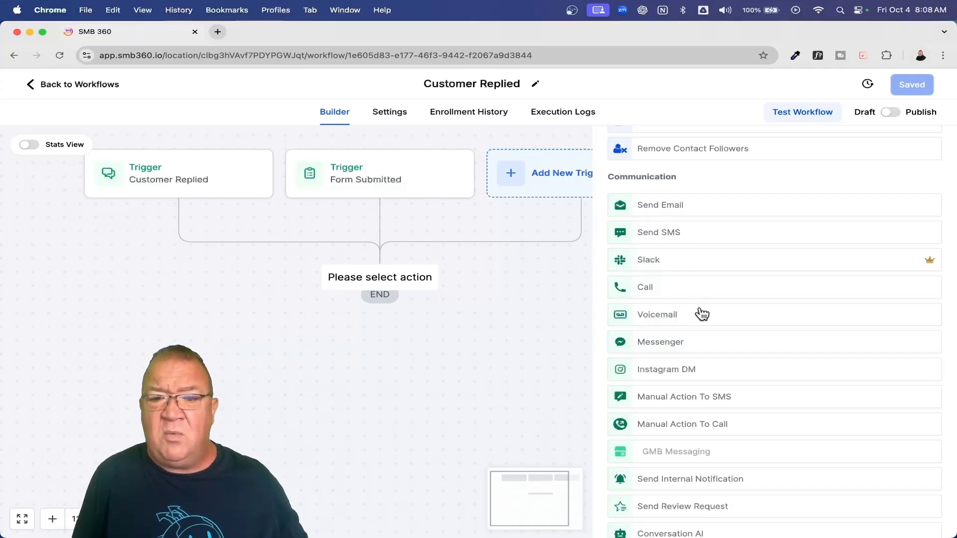
scroll(702, 313, down, 5)
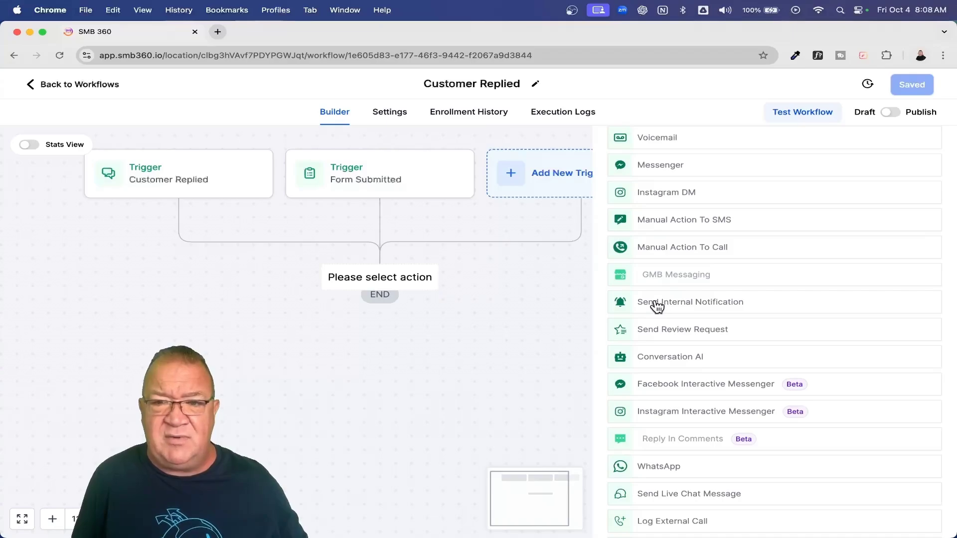
Add an Internal Notification action set to the in-app Notification type
click(673, 308)
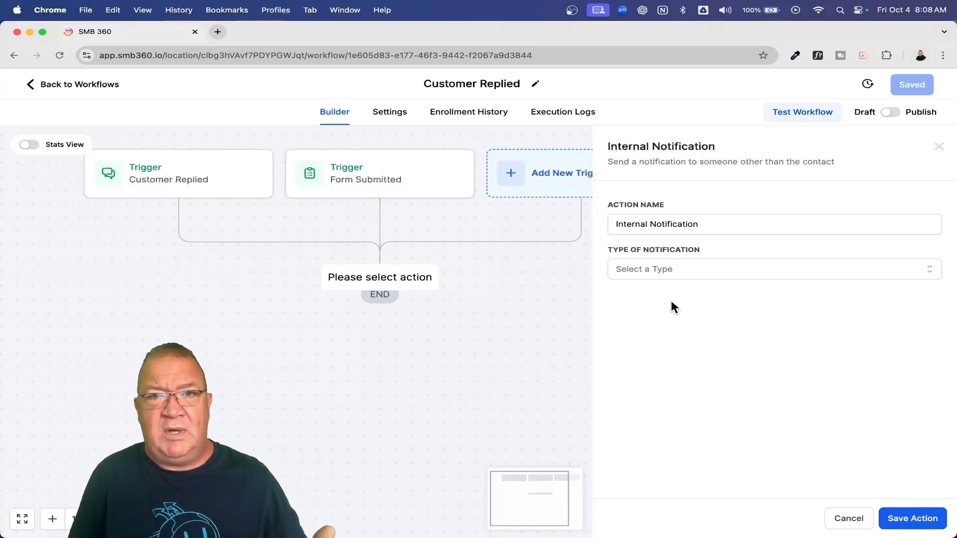
click(650, 270)
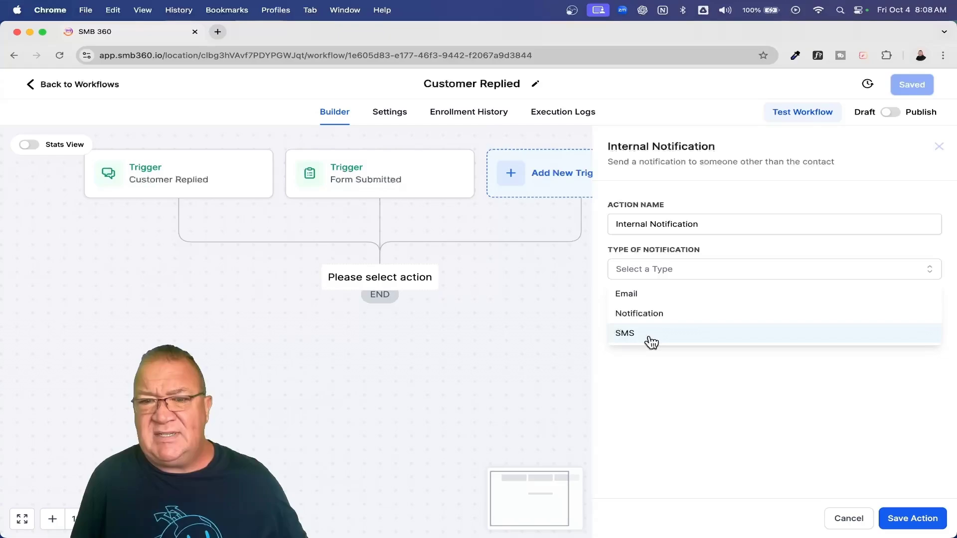
click(646, 314)
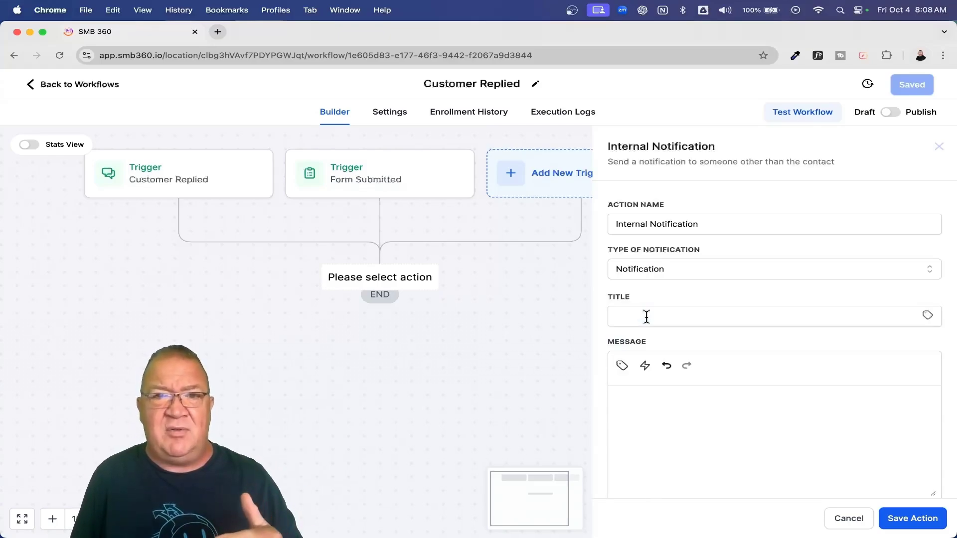
Title it 'Contact {{contact.first_name}} sent us a FB message.' with message 'Check out the conversation area'
click(646, 317)
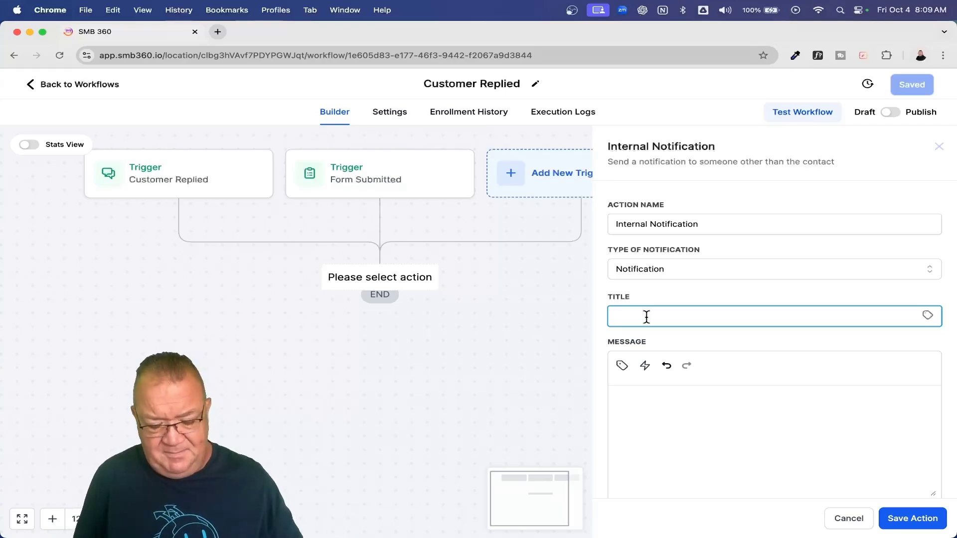
text(U)
key(BackSpace)
text(Contact)
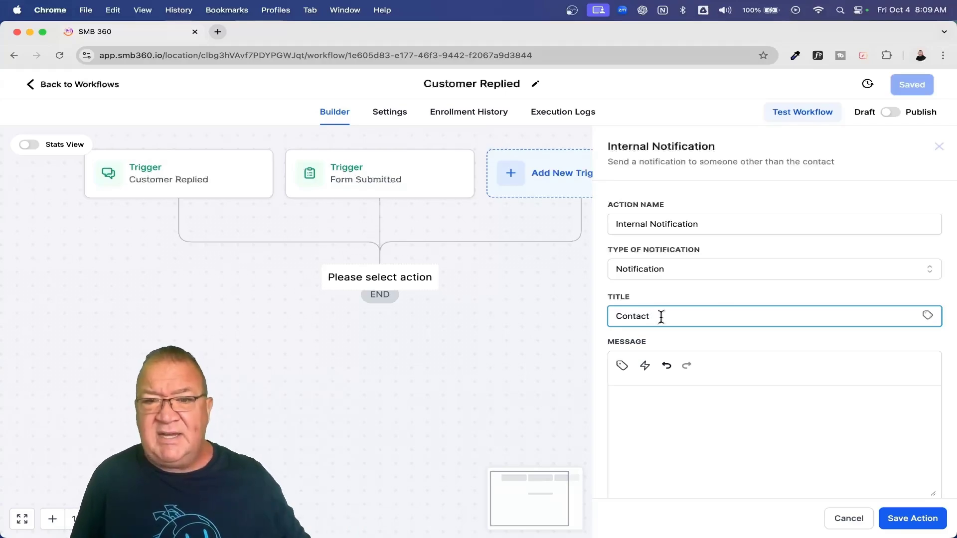
click(928, 317)
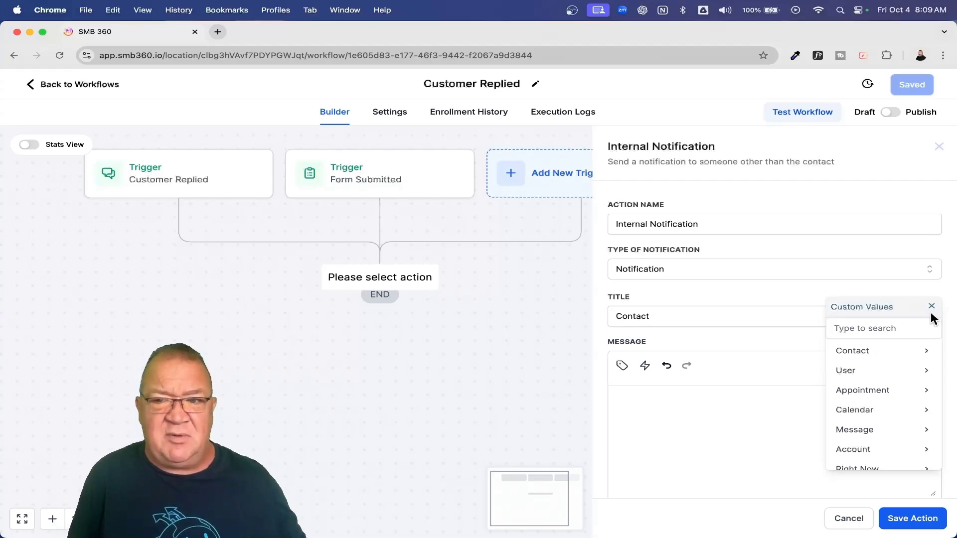
click(857, 355)
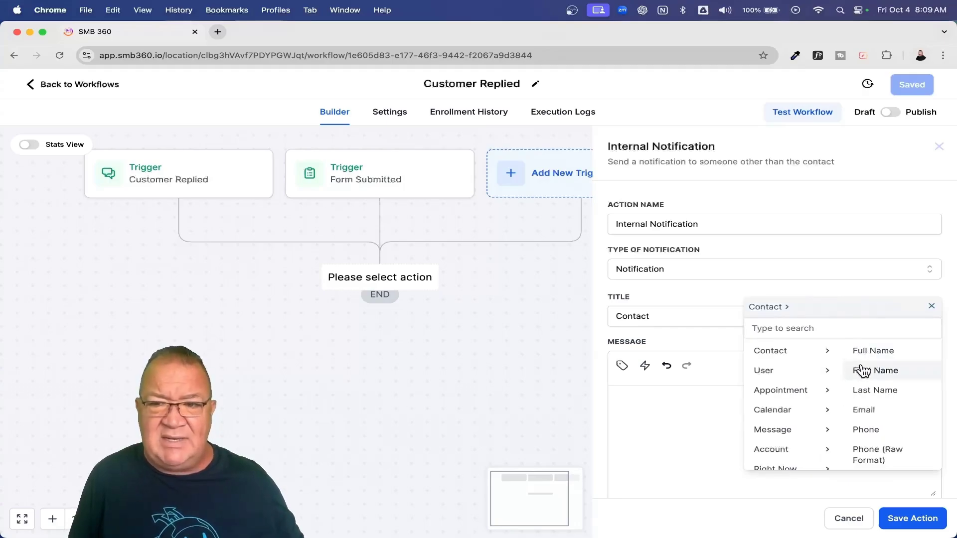
click(873, 370)
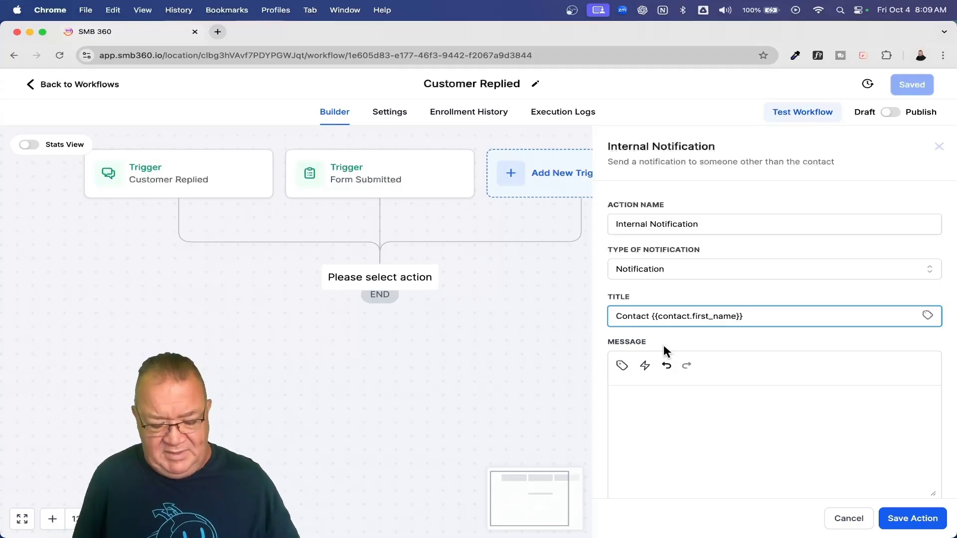
text(sent )
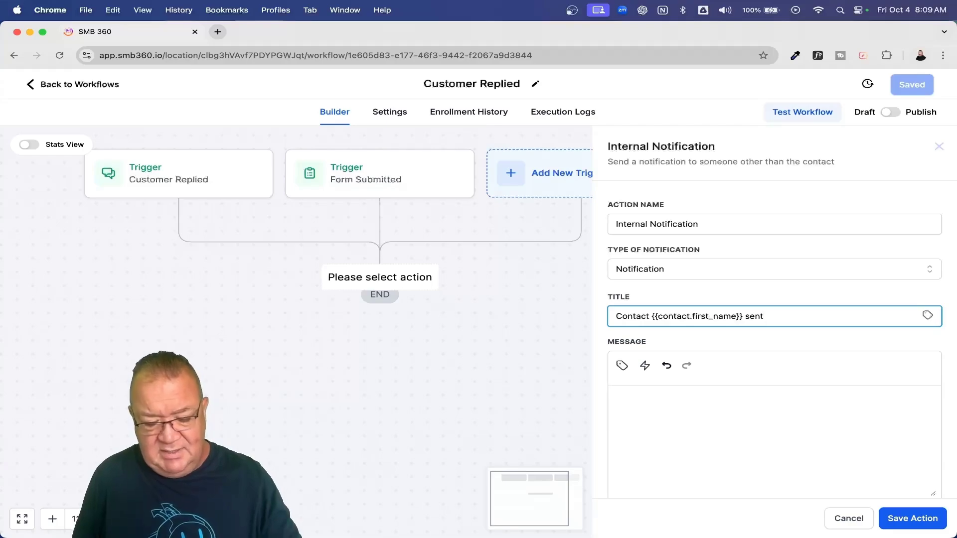
text(us a FBmes)
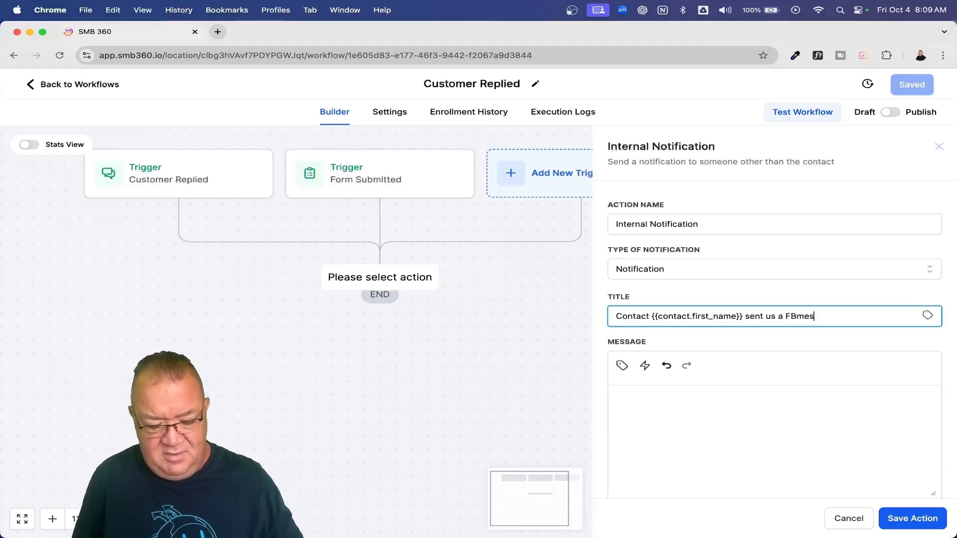
text(sager.)
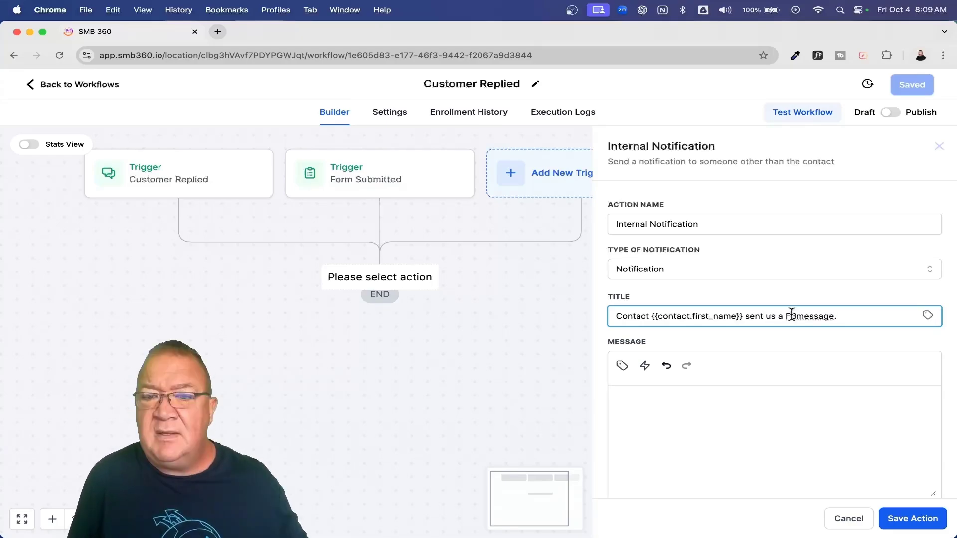
click(791, 315)
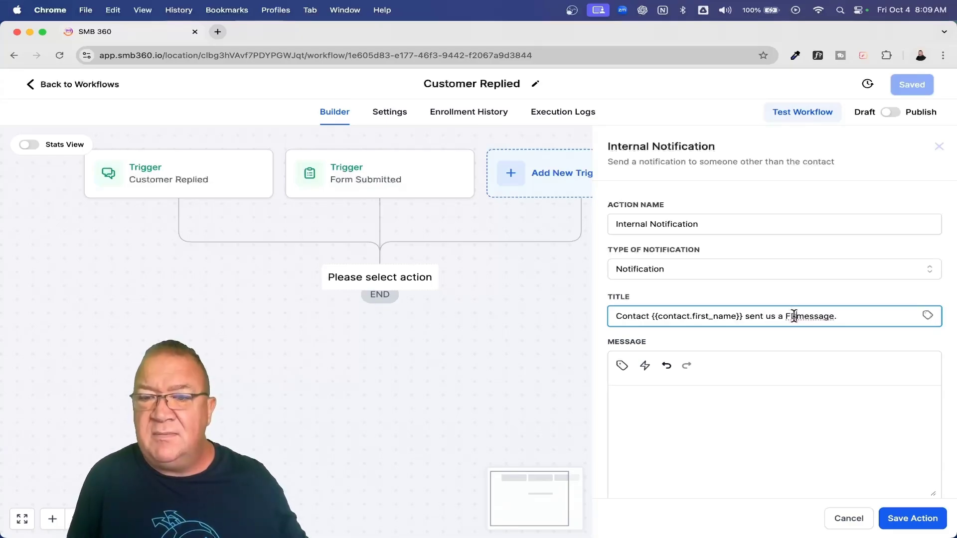
click(660, 424)
text(C)
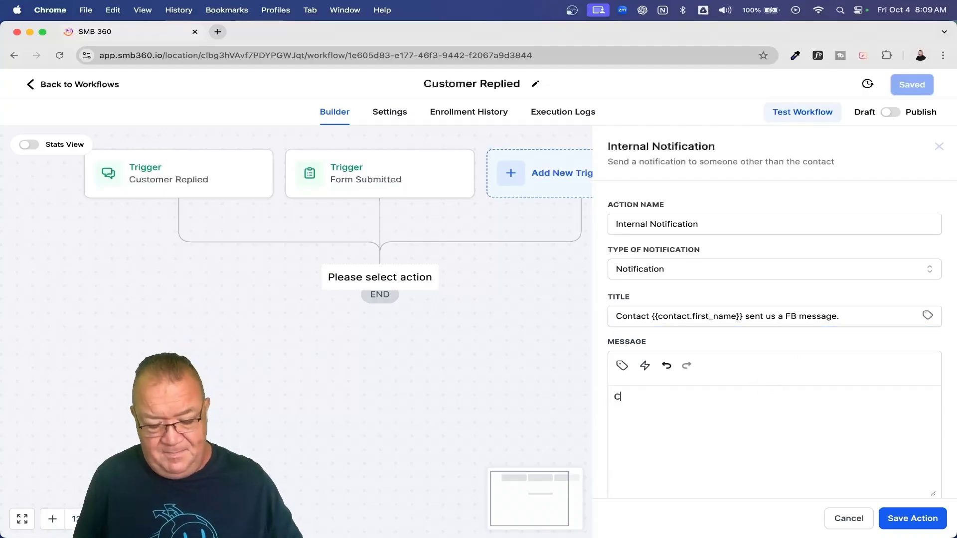
text(heck out the conversation area.)
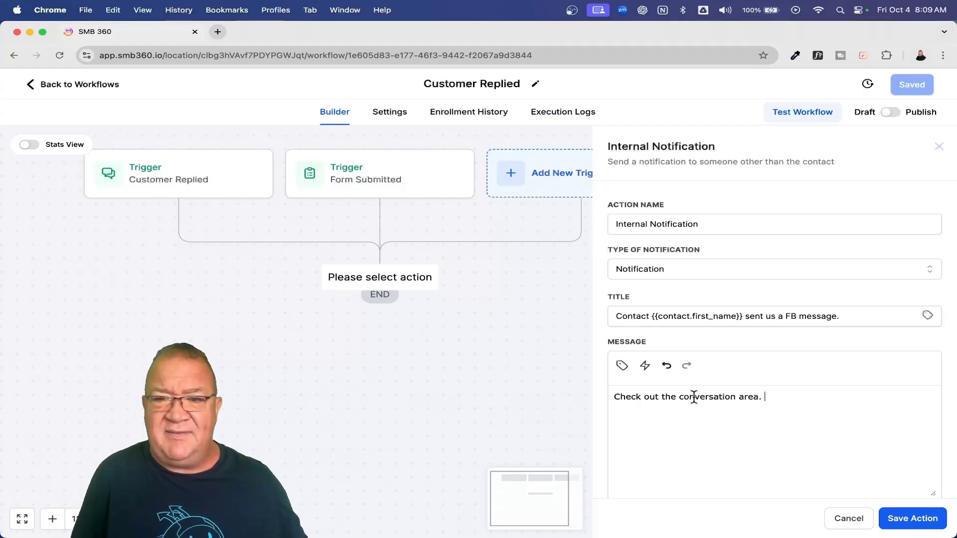
Set the notification's Redirect Page to Contact and recipients to All User, then save the action
click(912, 519)
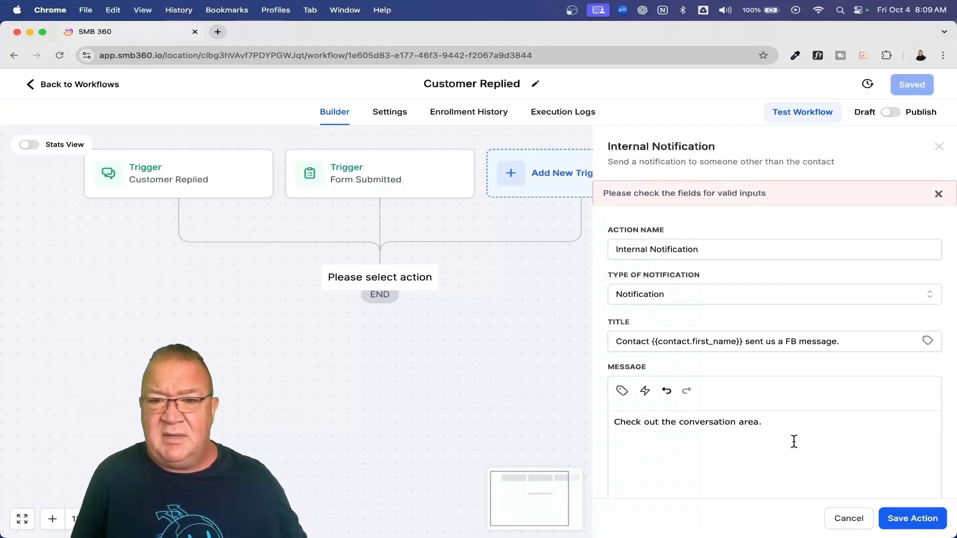
scroll(792, 442, down, 4)
click(676, 403)
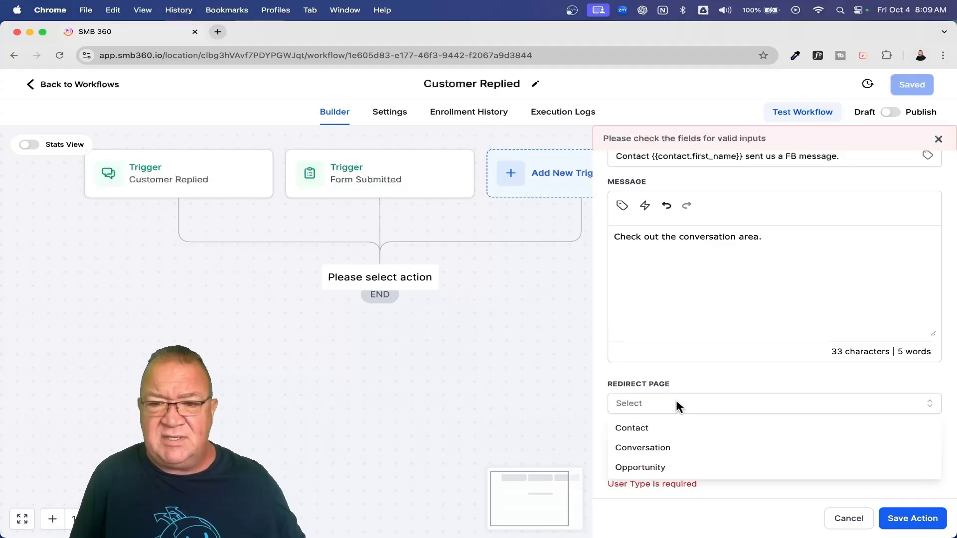
click(644, 428)
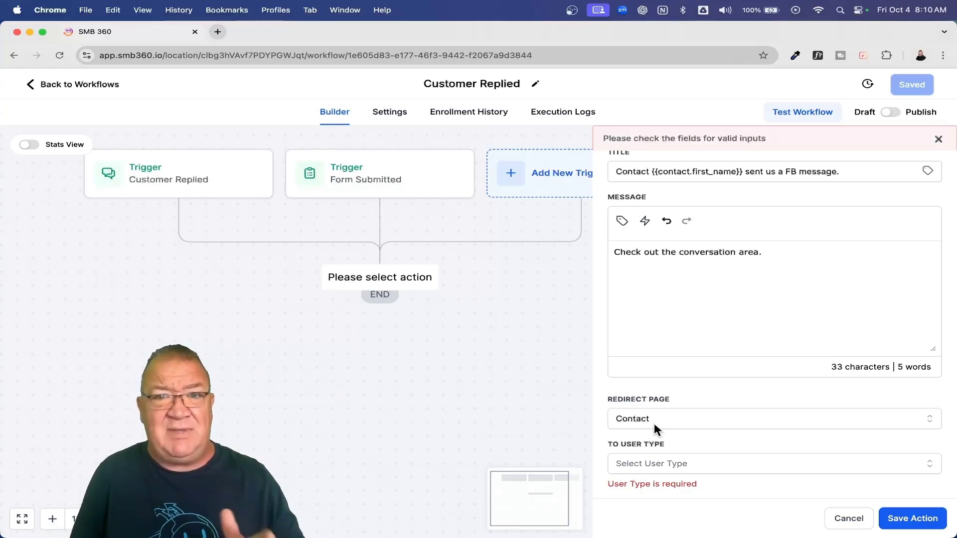
click(658, 466)
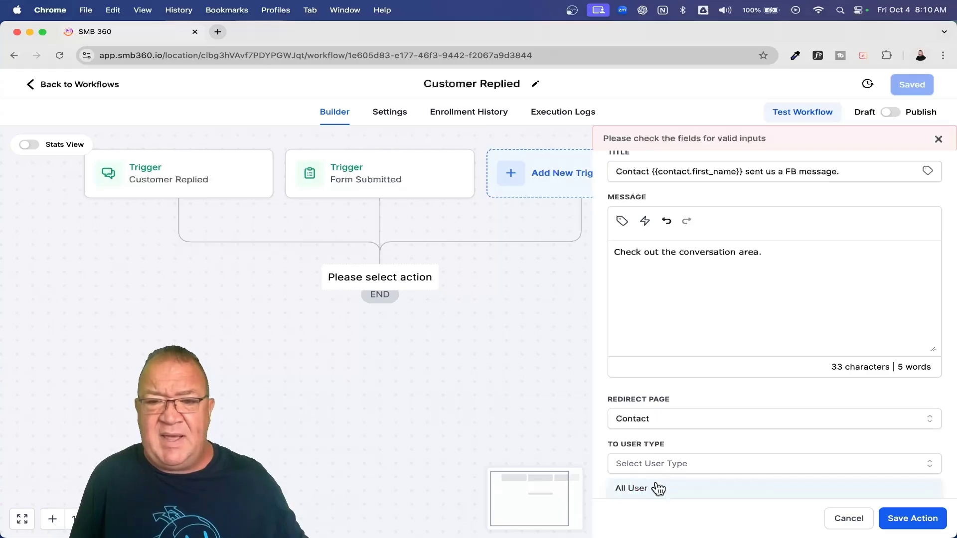
click(648, 489)
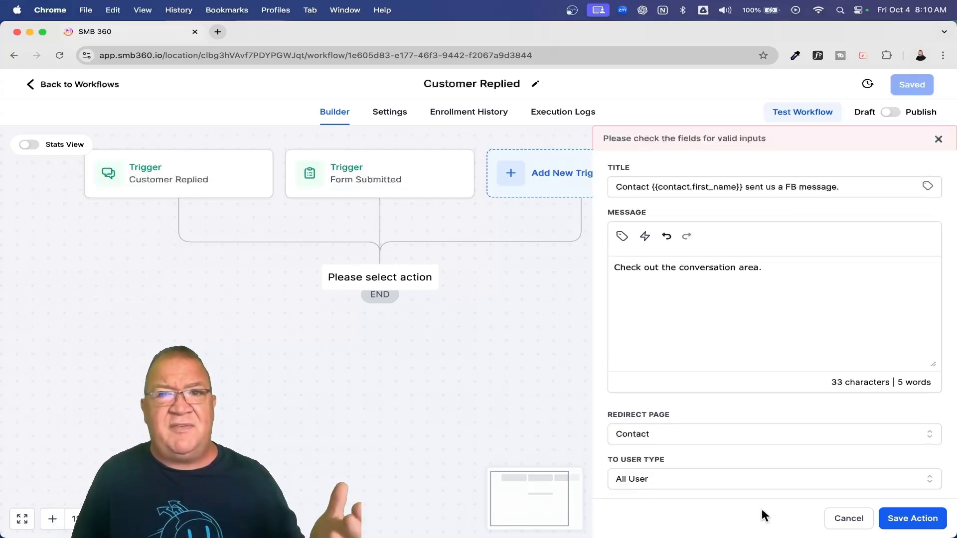
click(751, 478)
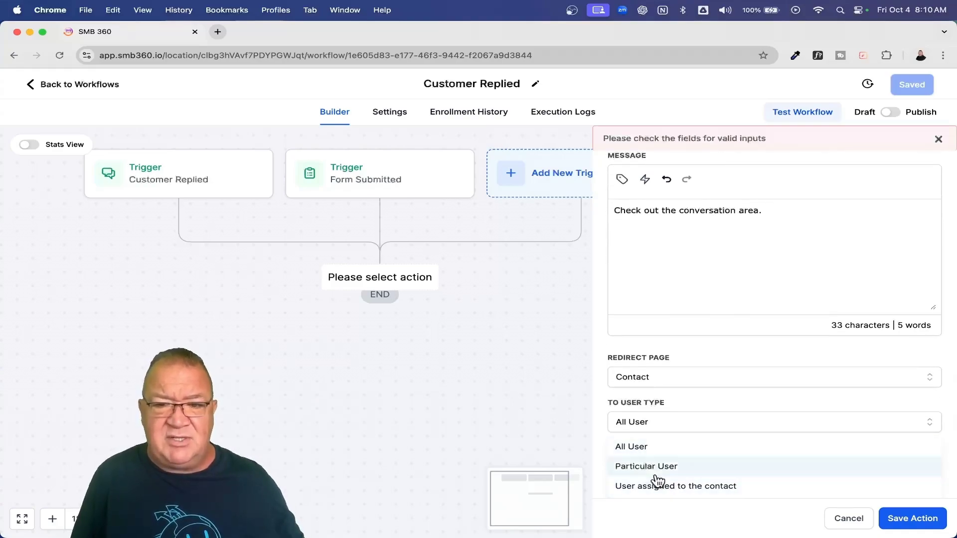
click(648, 446)
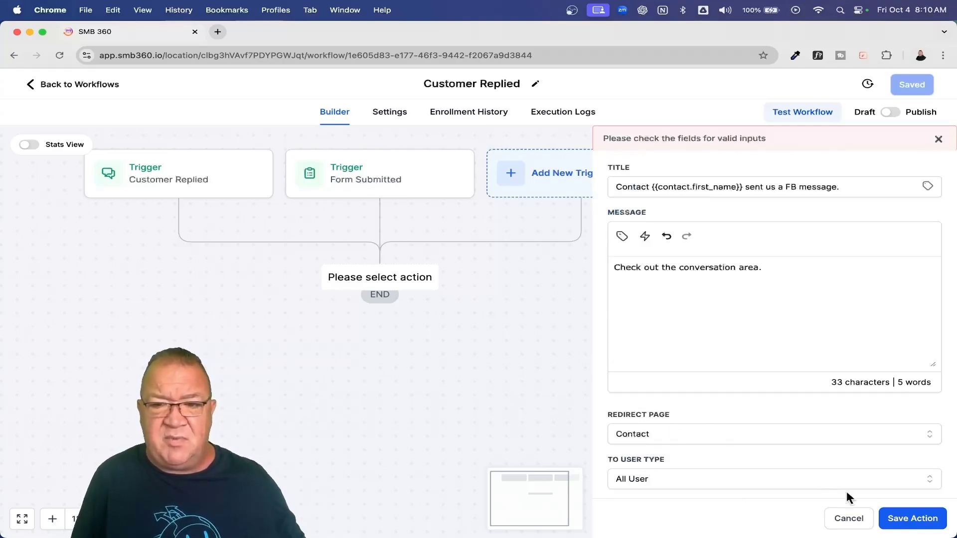
click(915, 520)
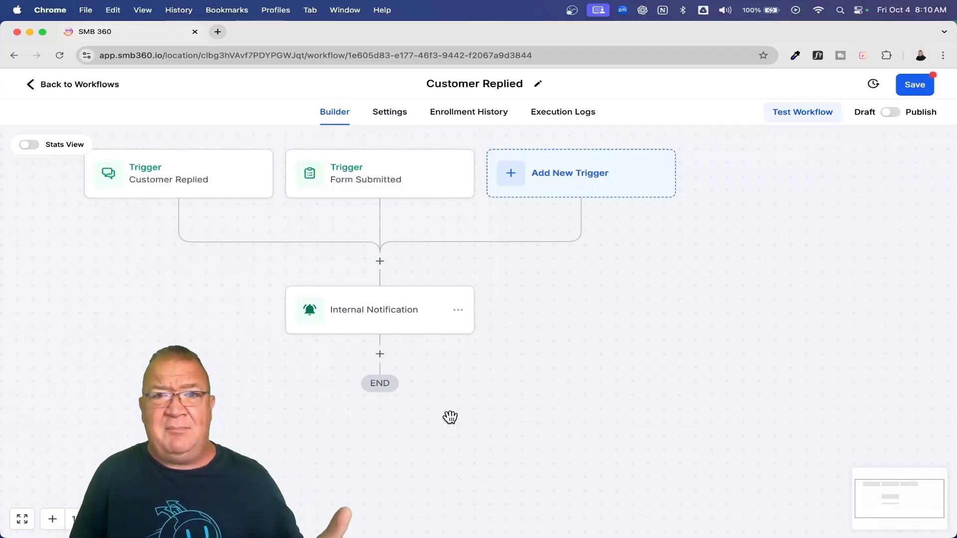
Add a Messenger action after the Internal Notification, found by searching 'mes'
click(380, 353)
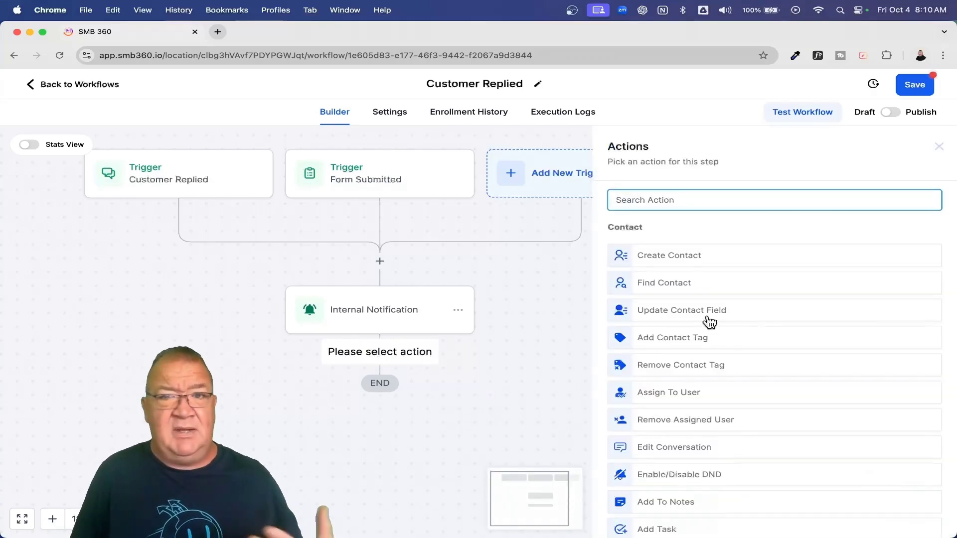
text(face)
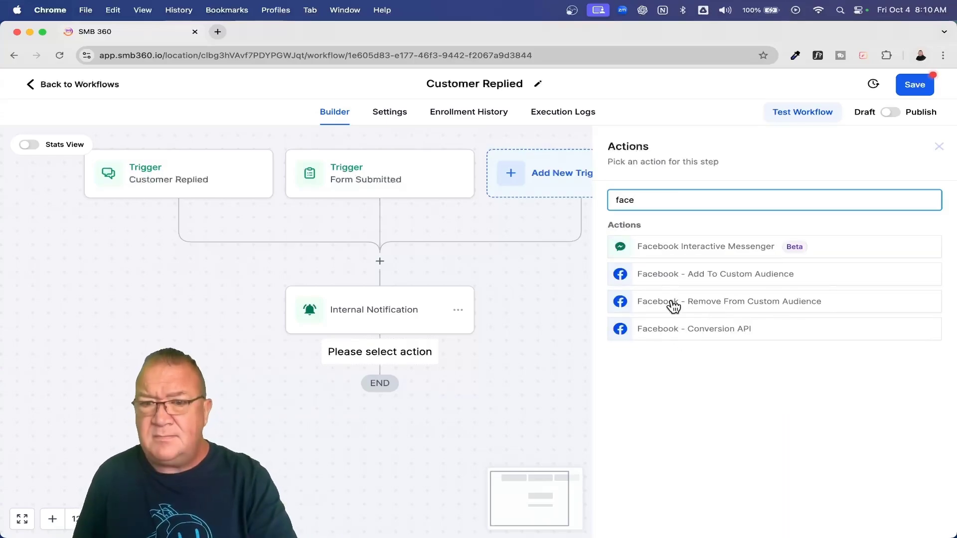
key(BackSpace)
key(BackSpace)
key(BackSpace)
key(BackSpace)
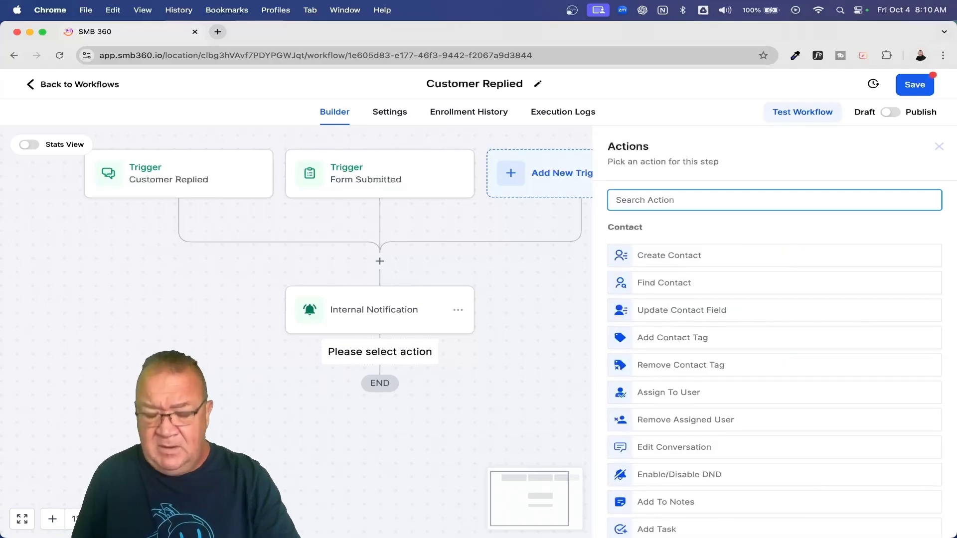
text(mes)
click(648, 299)
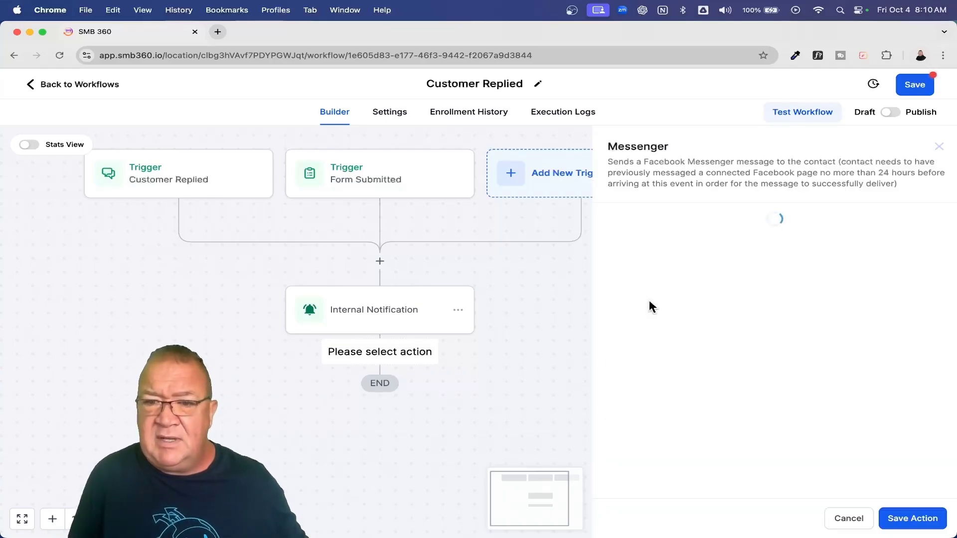
Write 'Hey {first name} thanks for reaching out. How can we help you?' and save the action
click(659, 377)
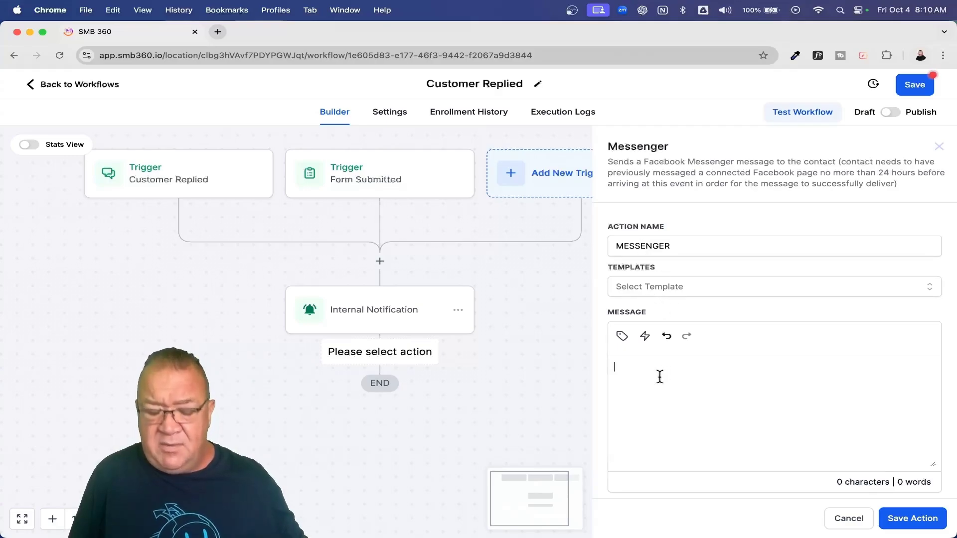
text(Hey)
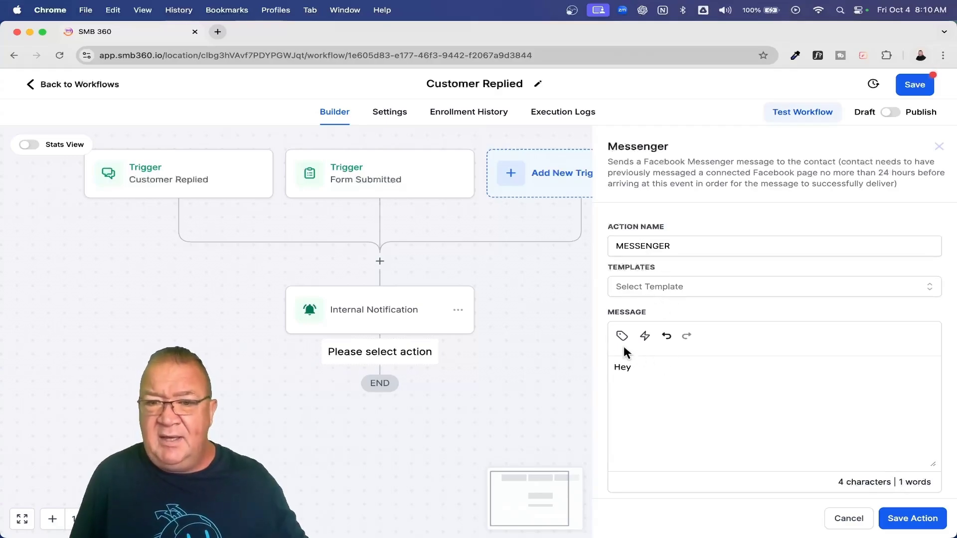
click(620, 336)
click(620, 144)
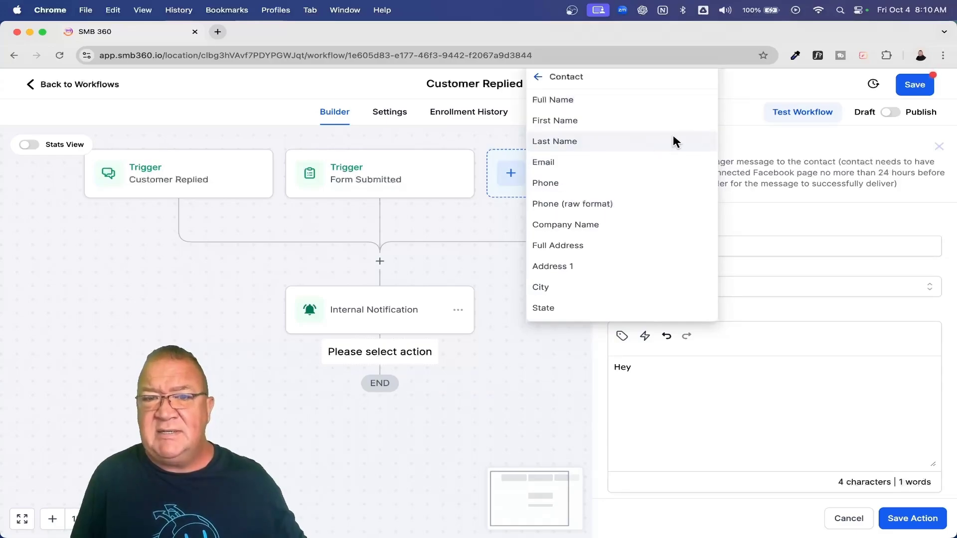
click(563, 121)
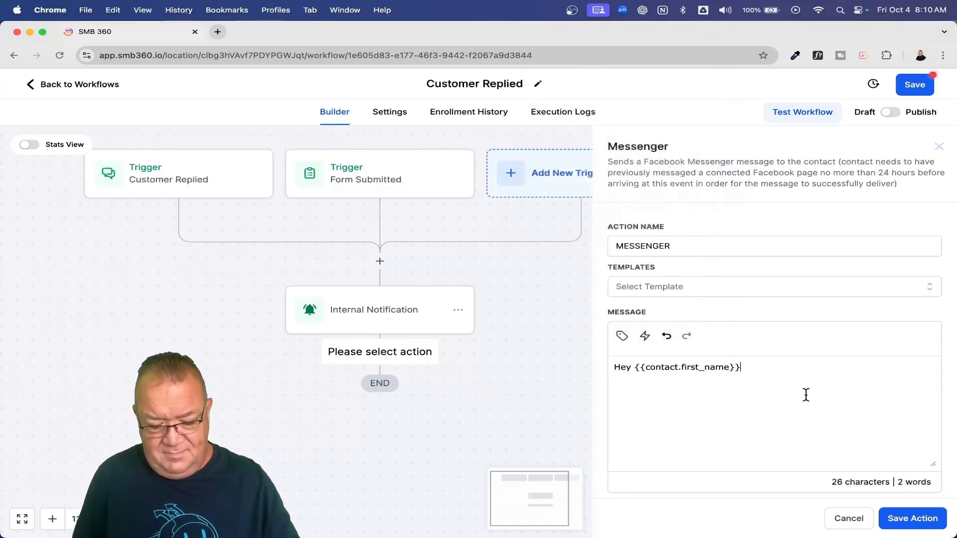
text(thanks fort ereachi)
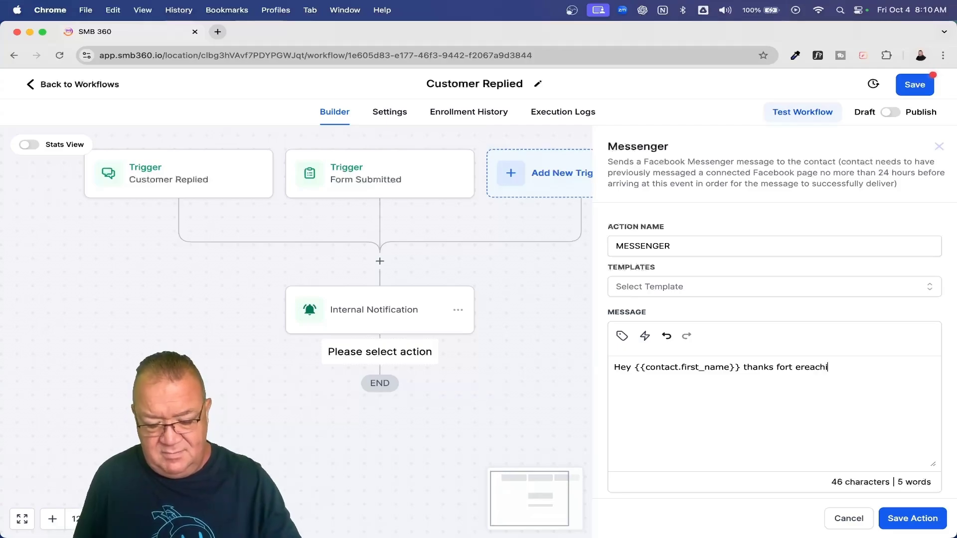
text(ng out.)
click(807, 367)
key(BackSpace)
key(BackSpace)
key(BackSpace)
text(re)
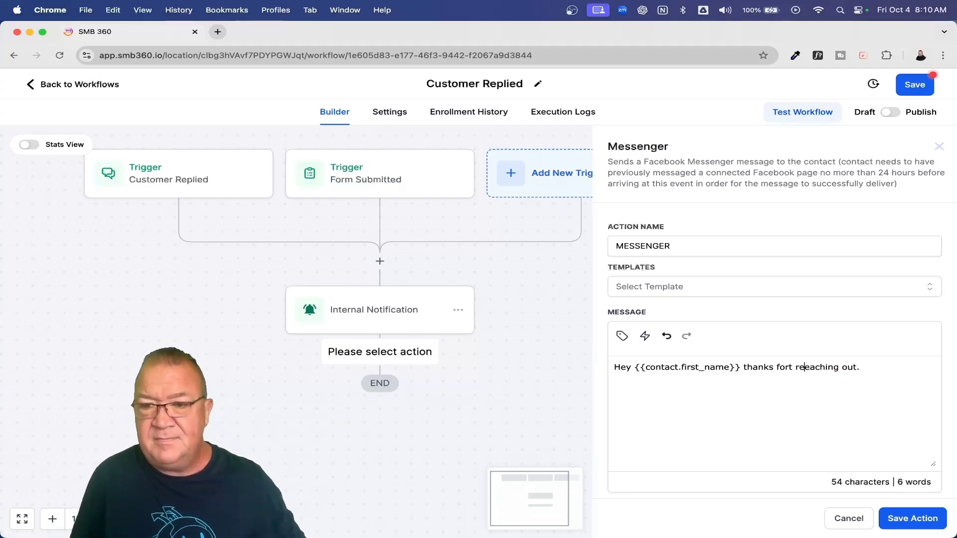
click(882, 402)
text(How can we help you)
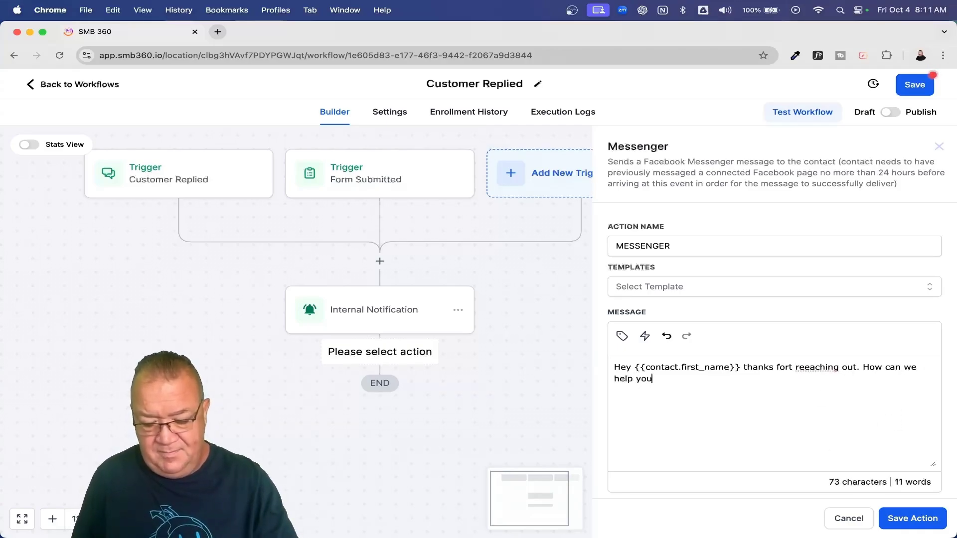
text(?)
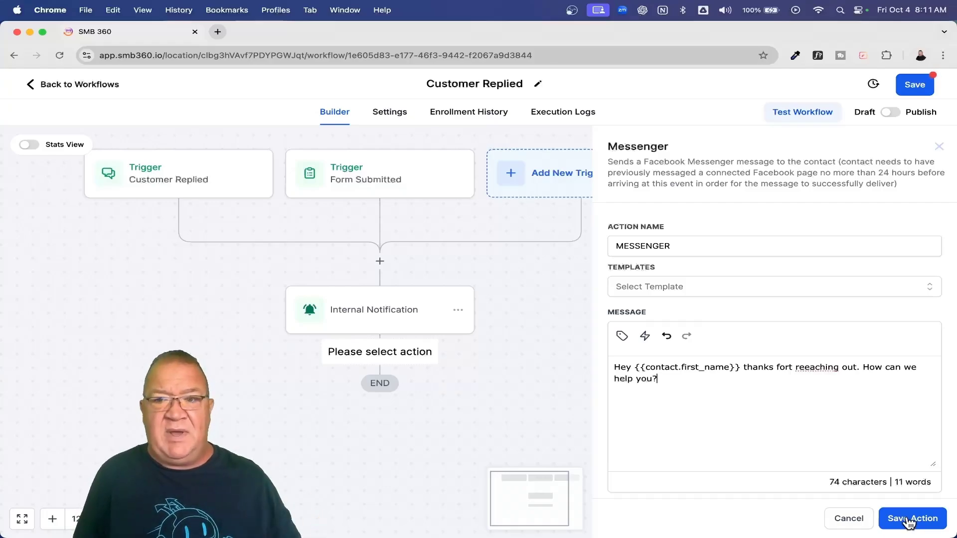
click(909, 521)
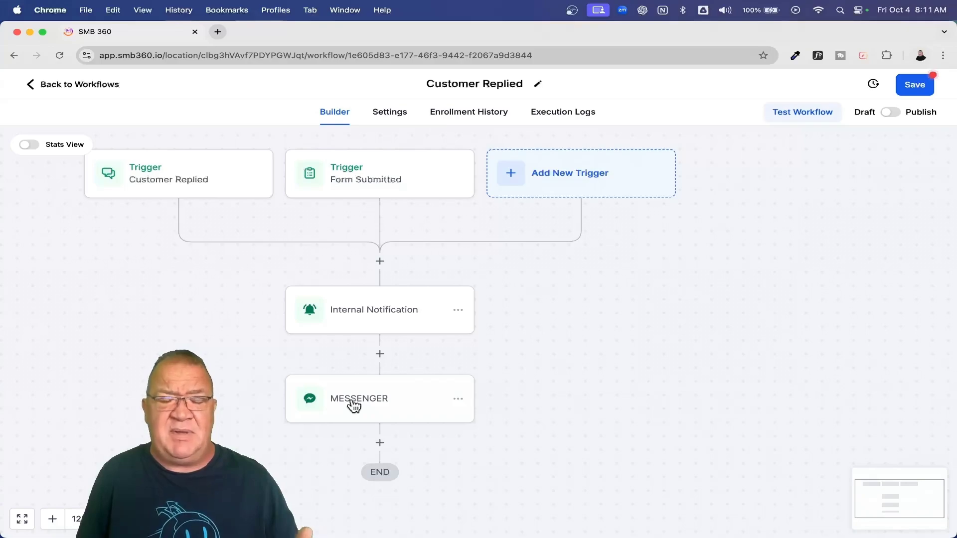
Save the Customer Replied workflow as a draft
click(914, 85)
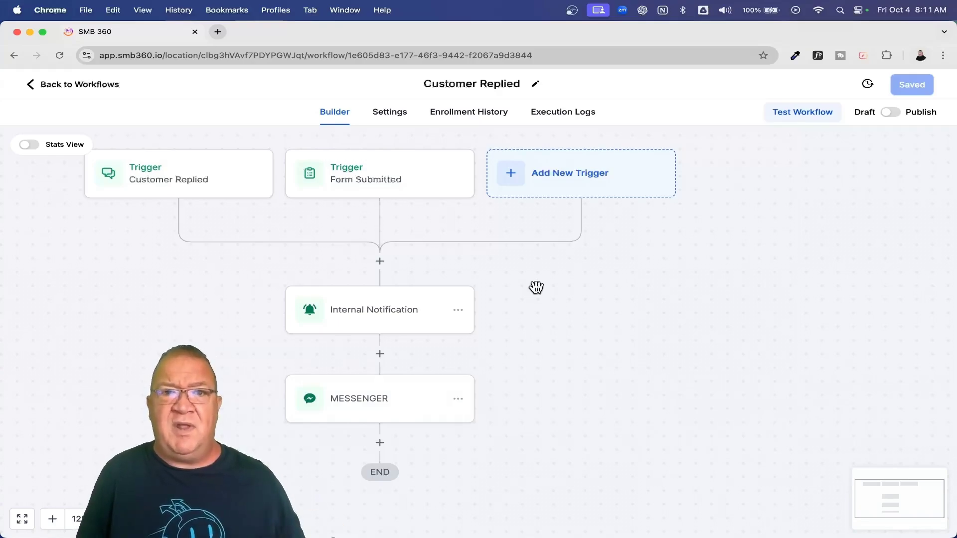
Switch the workflow from Draft to Publish, save it, and dismiss the Saved confirmation
click(889, 114)
click(914, 86)
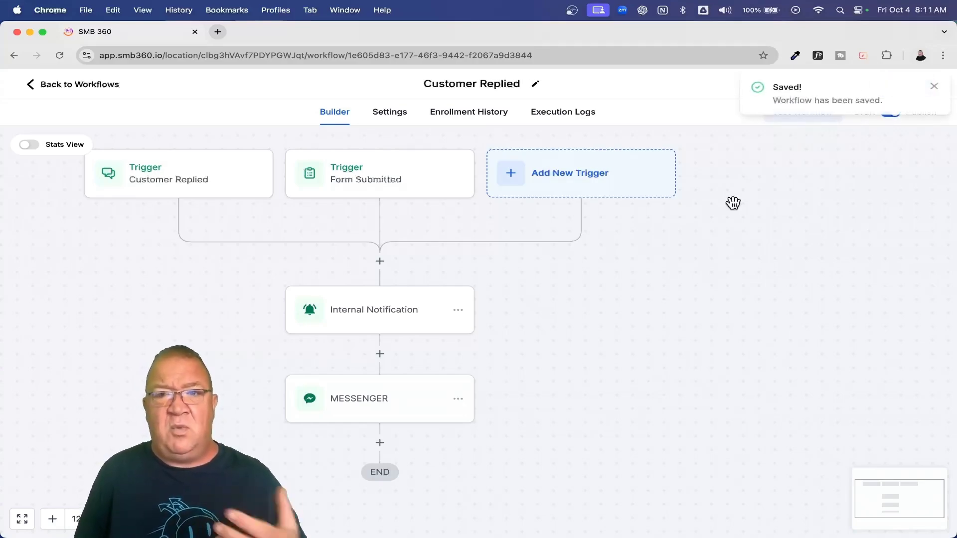
click(935, 87)
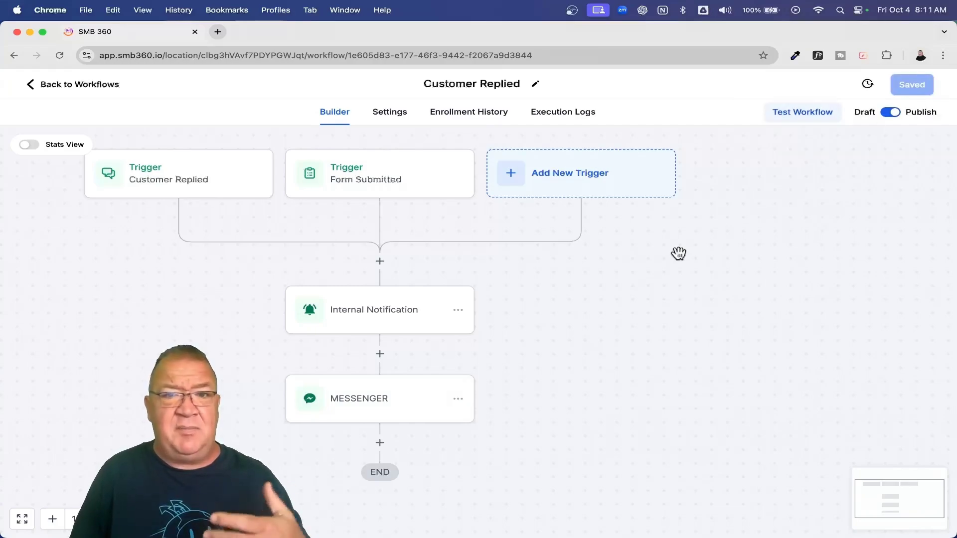